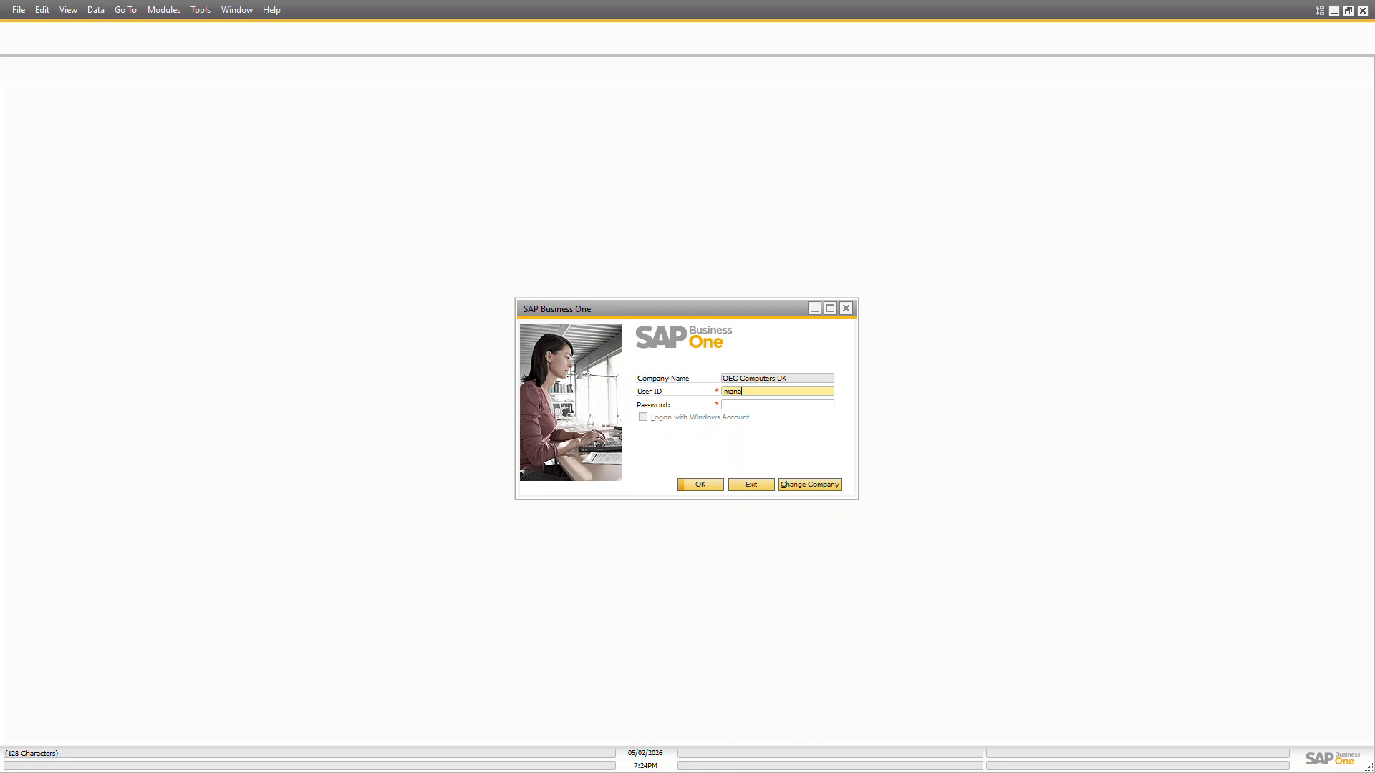
# - Log on to OEC Computers UK with the manager user ID and account password, and dismiss the startup message and recurring postings confirmation
pyautogui.write('r')
pyautogui.press('Tab')
pyautogui.write('1')
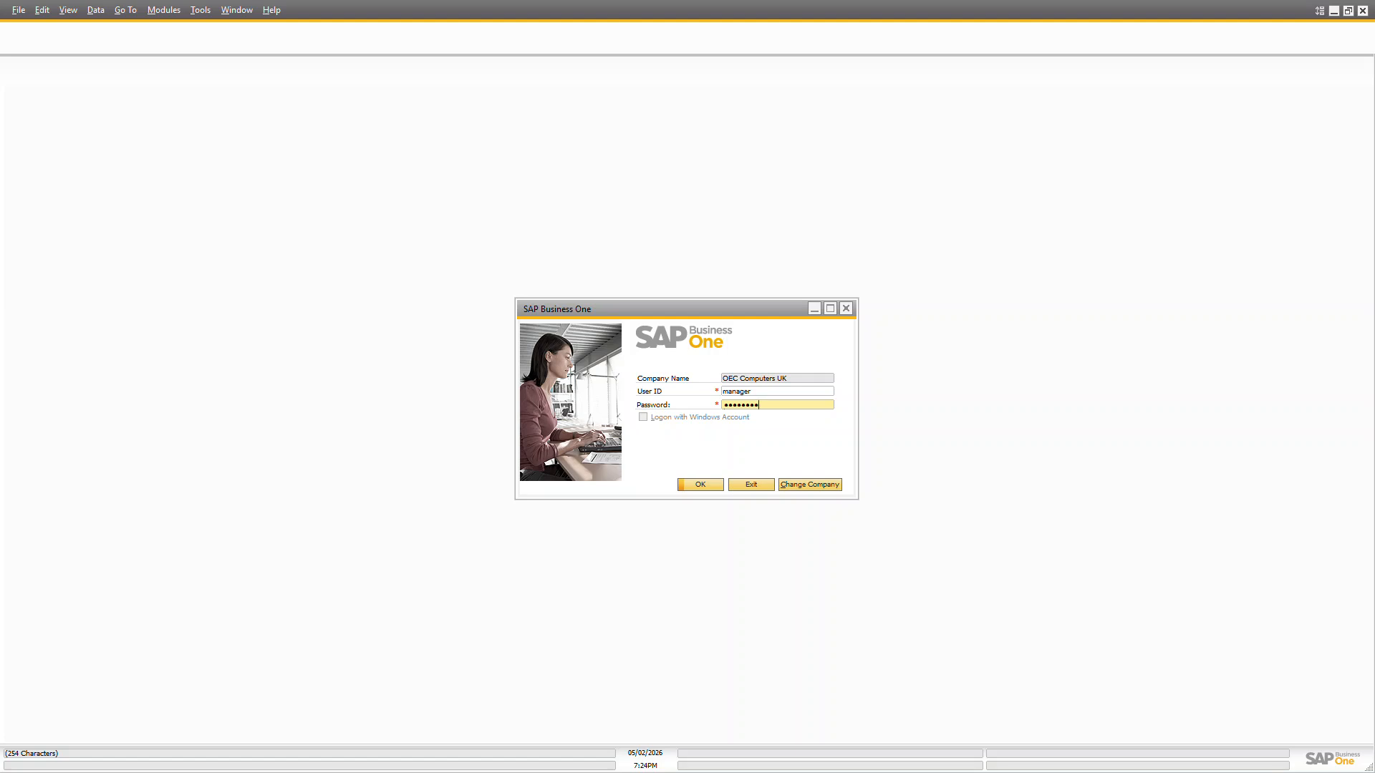
pyautogui.press('Return')
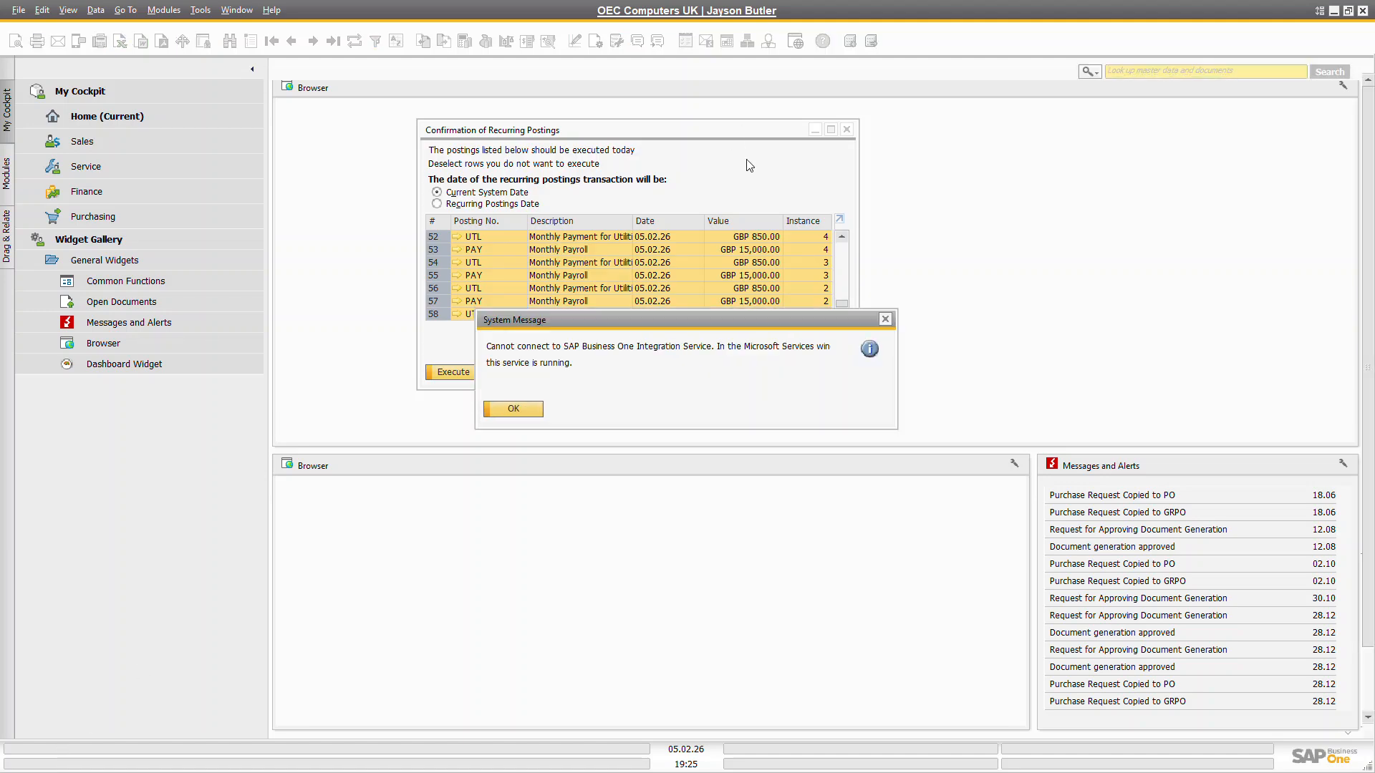
pyautogui.click(524, 409)
pyautogui.click(516, 370)
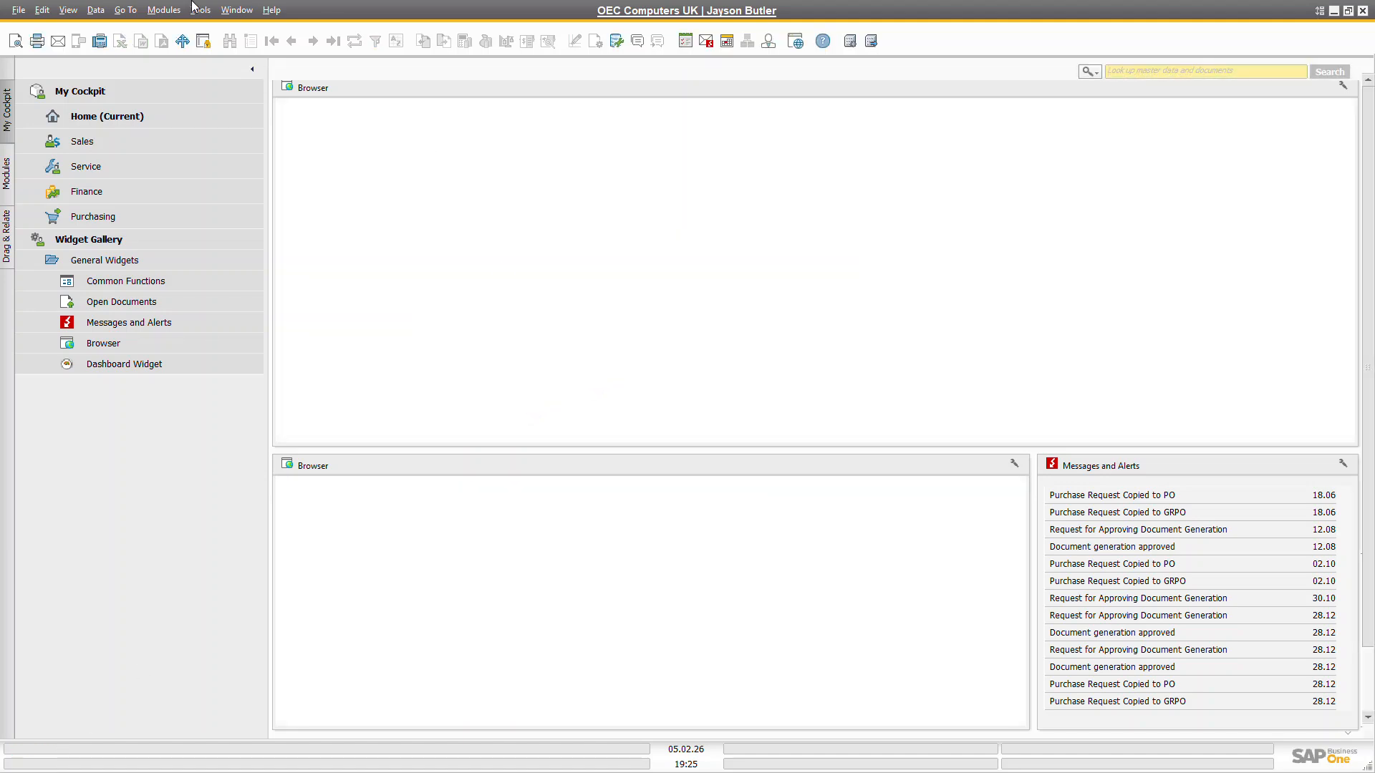
# - Open a new A/R Invoice and choose Parameter Technology as the customer
pyautogui.click(164, 10)
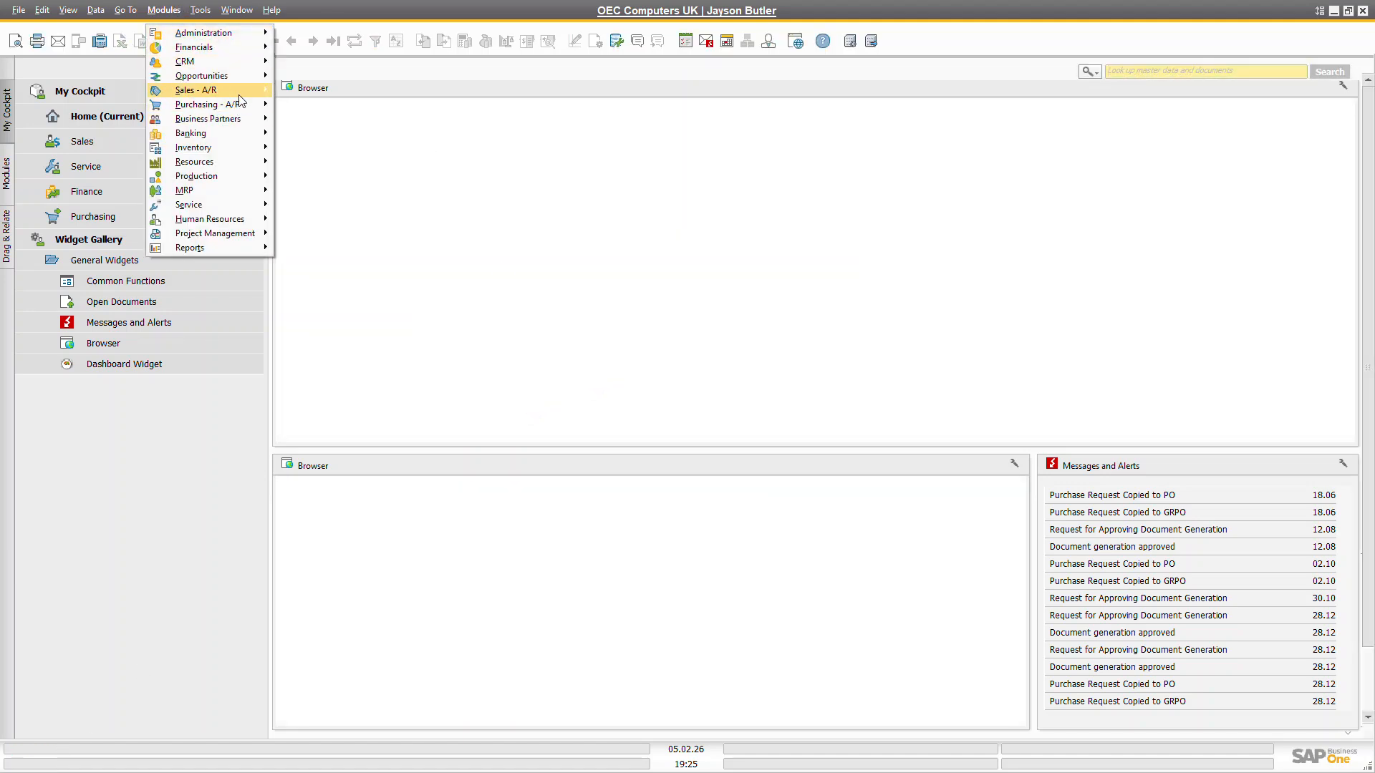
pyautogui.moveTo(215, 90)
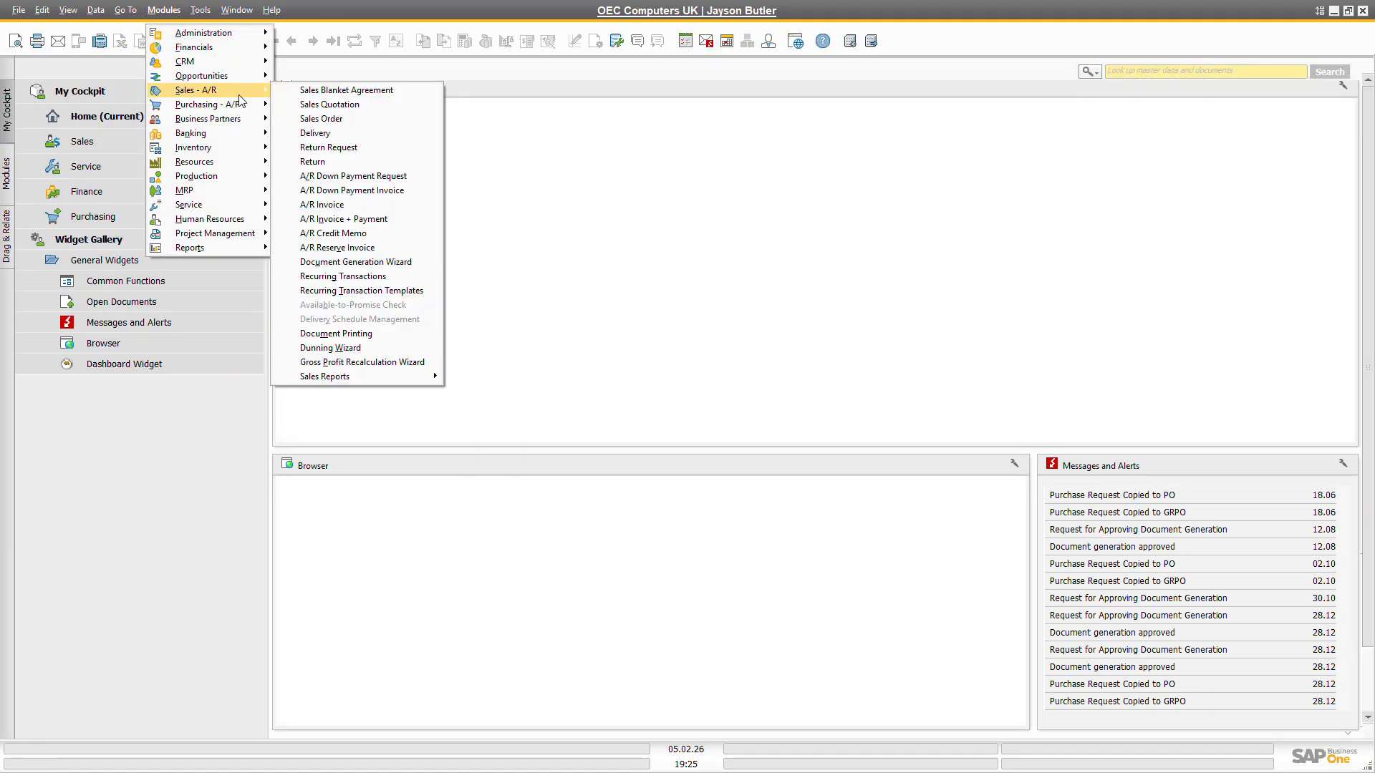
pyautogui.click(379, 205)
pyautogui.click(368, 139)
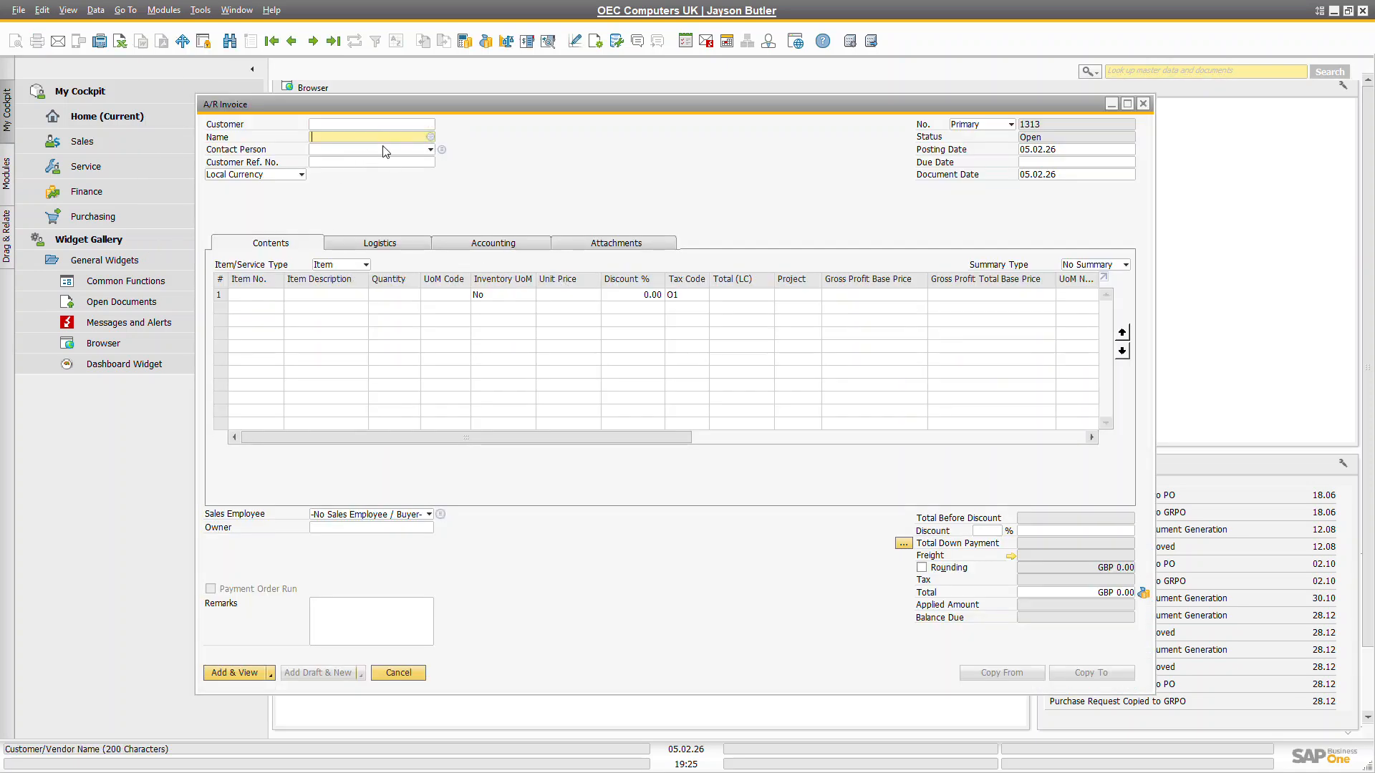
pyautogui.press('Tab')
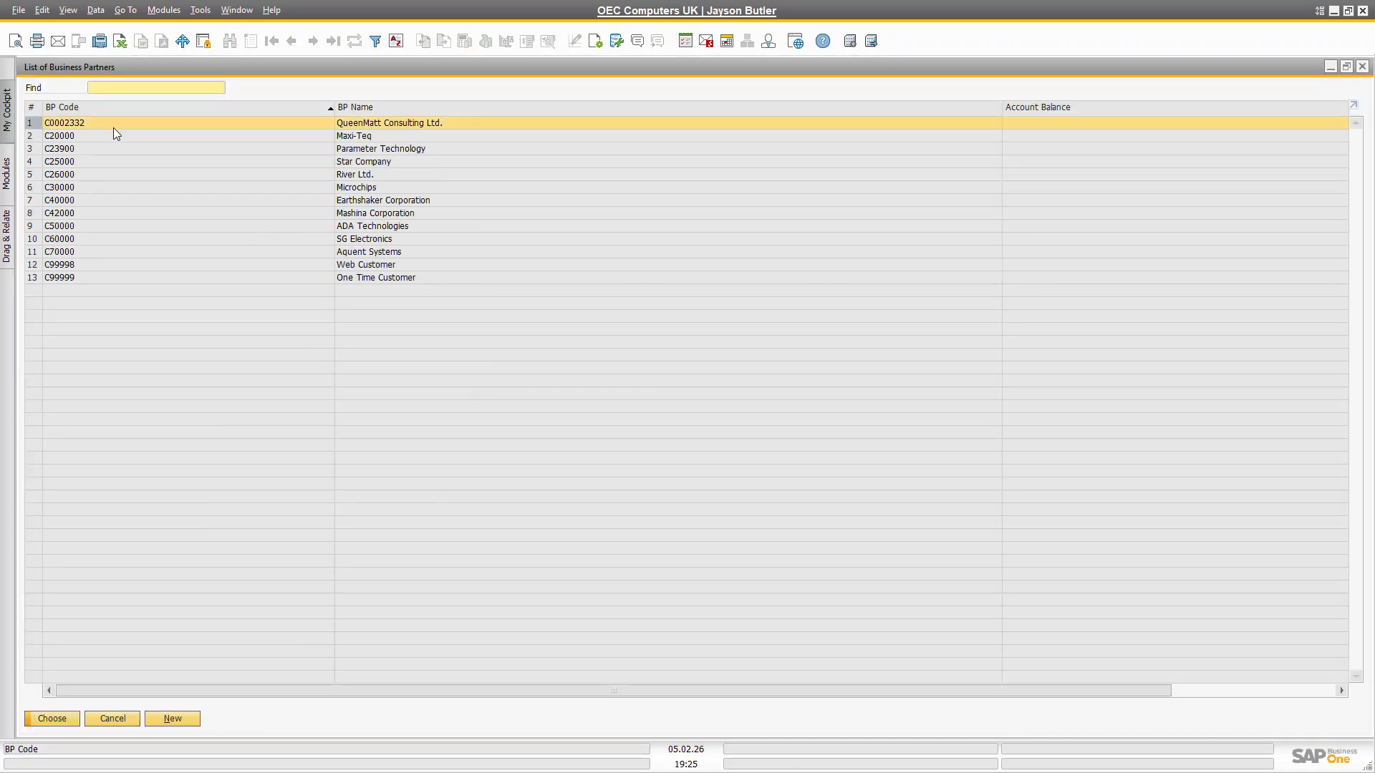
pyautogui.click(111, 136)
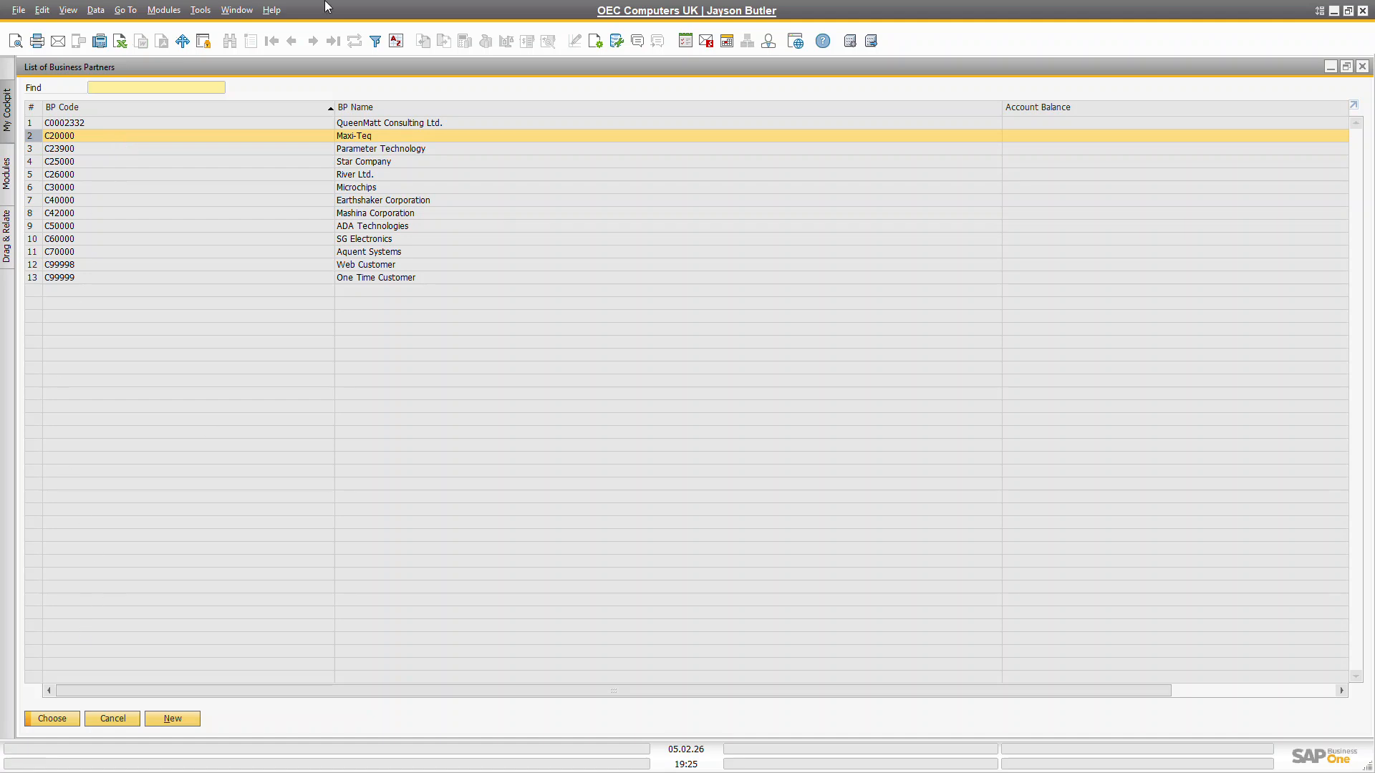
pyautogui.click(145, 150)
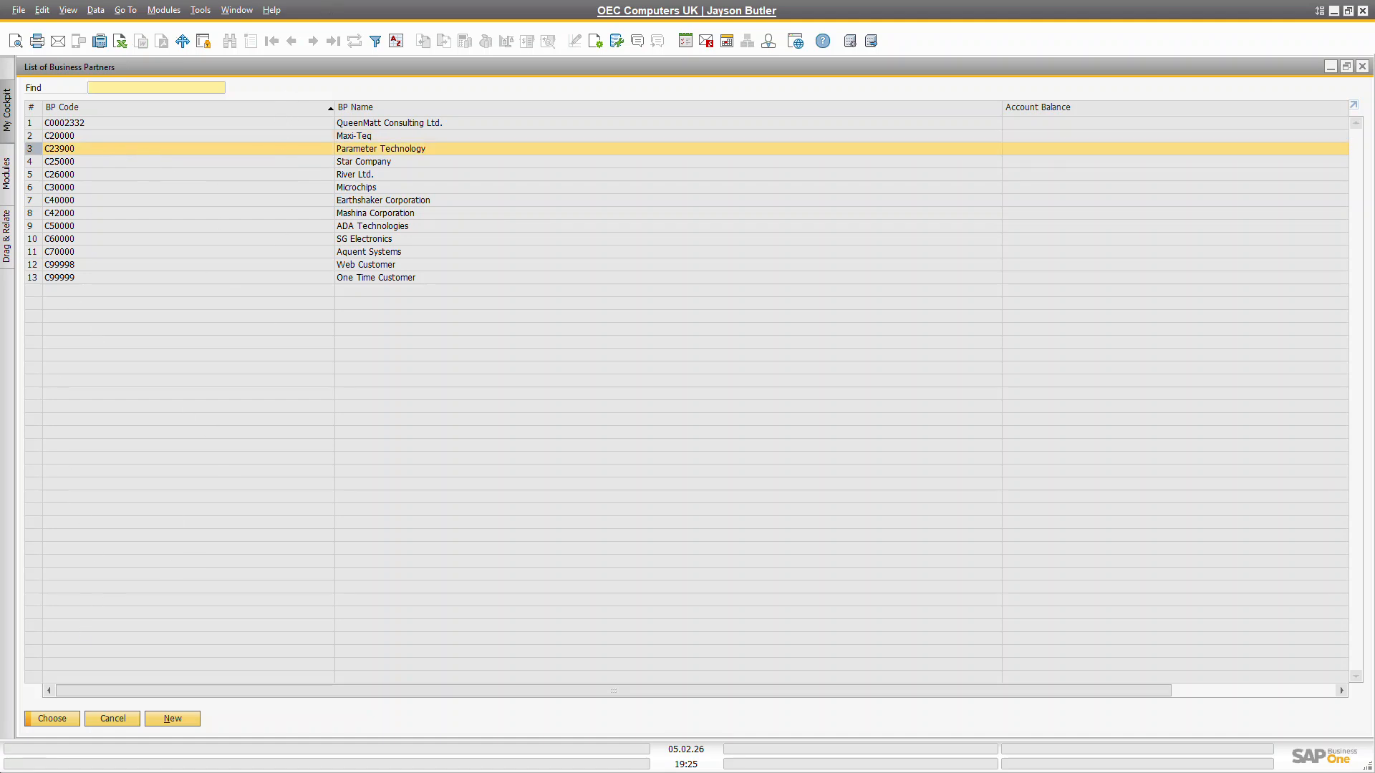
pyautogui.click(74, 718)
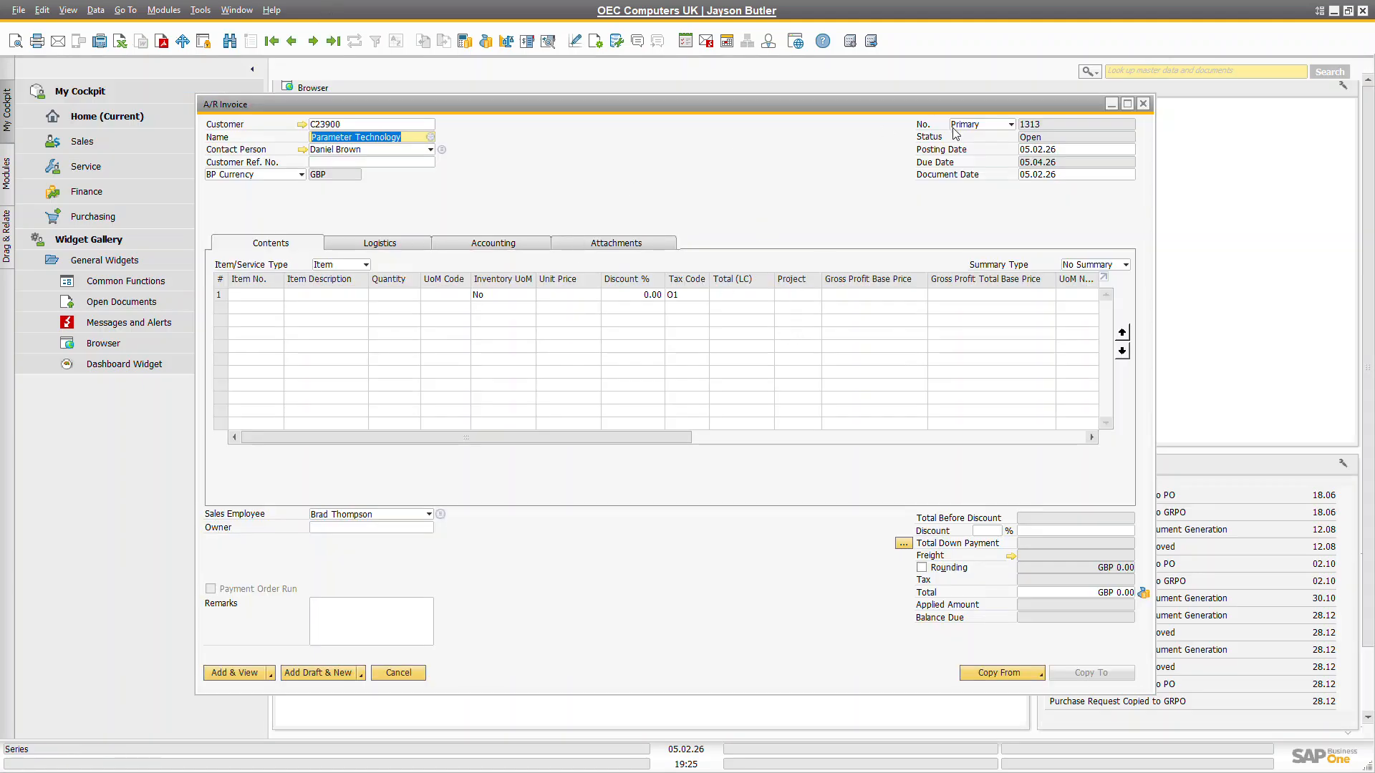
# - Set the invoice's posting date to 10.01.26
pyautogui.click(1057, 149)
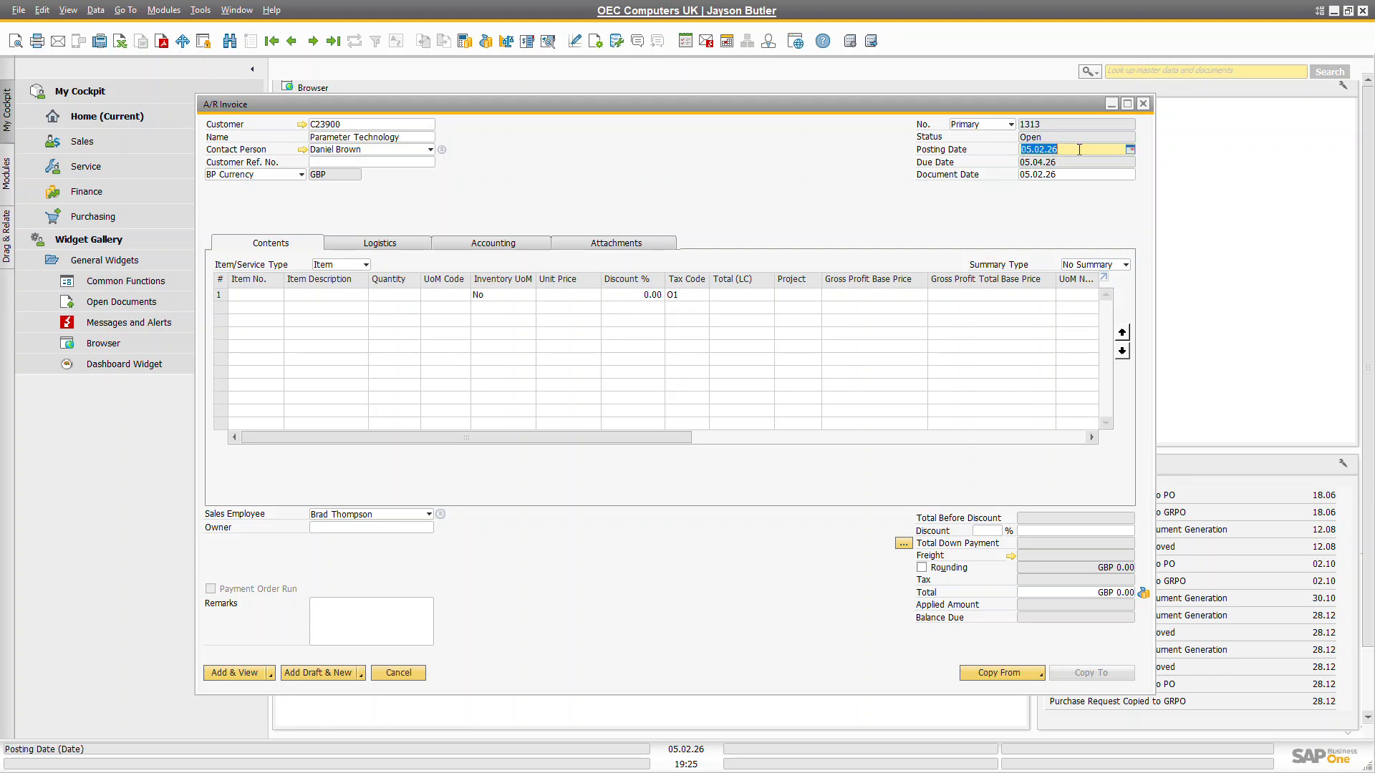
pyautogui.write('10.')
pyautogui.write('01')
pyautogui.press('Tab')
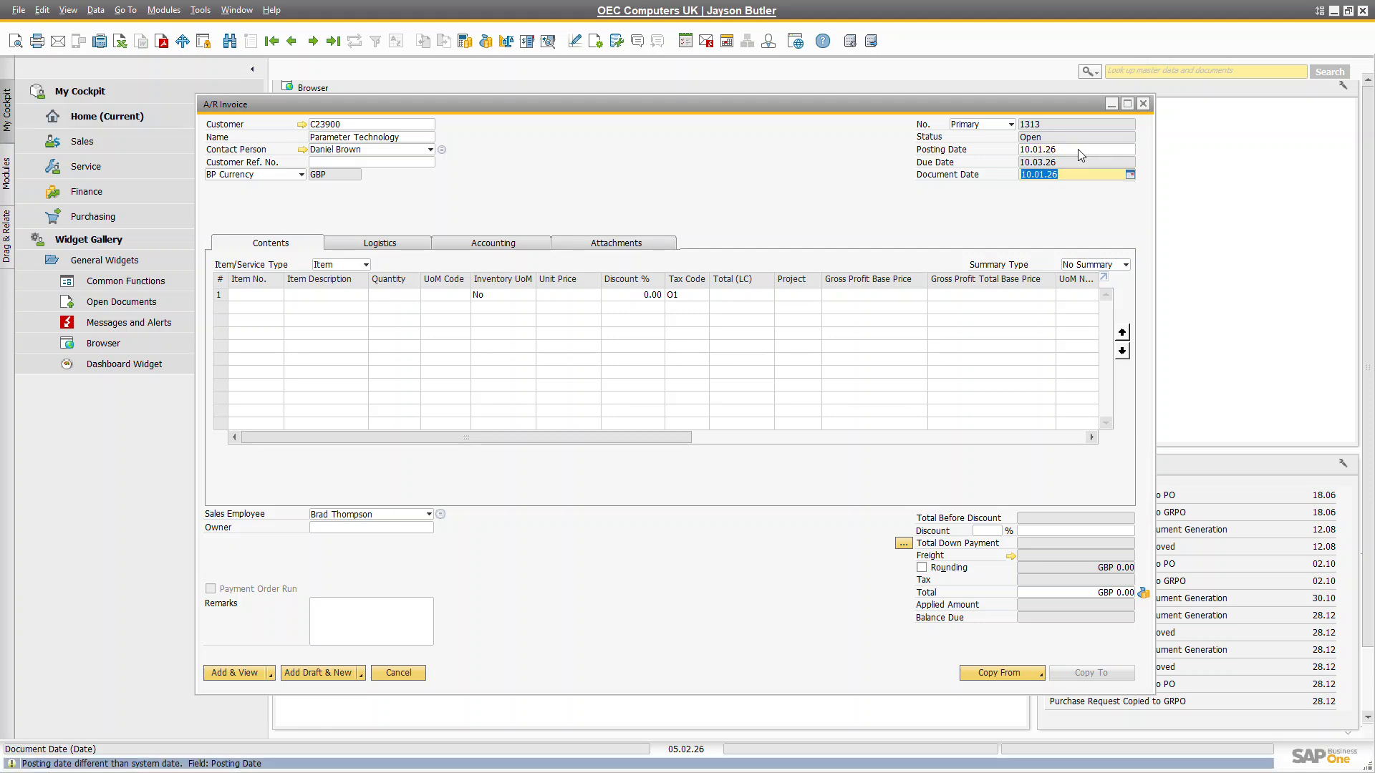
# - Add items A00001 (J.B. Officeprint 1420) and A00002 (J.B. Officeprint 1111) to the invoice lines
pyautogui.click(328, 295)
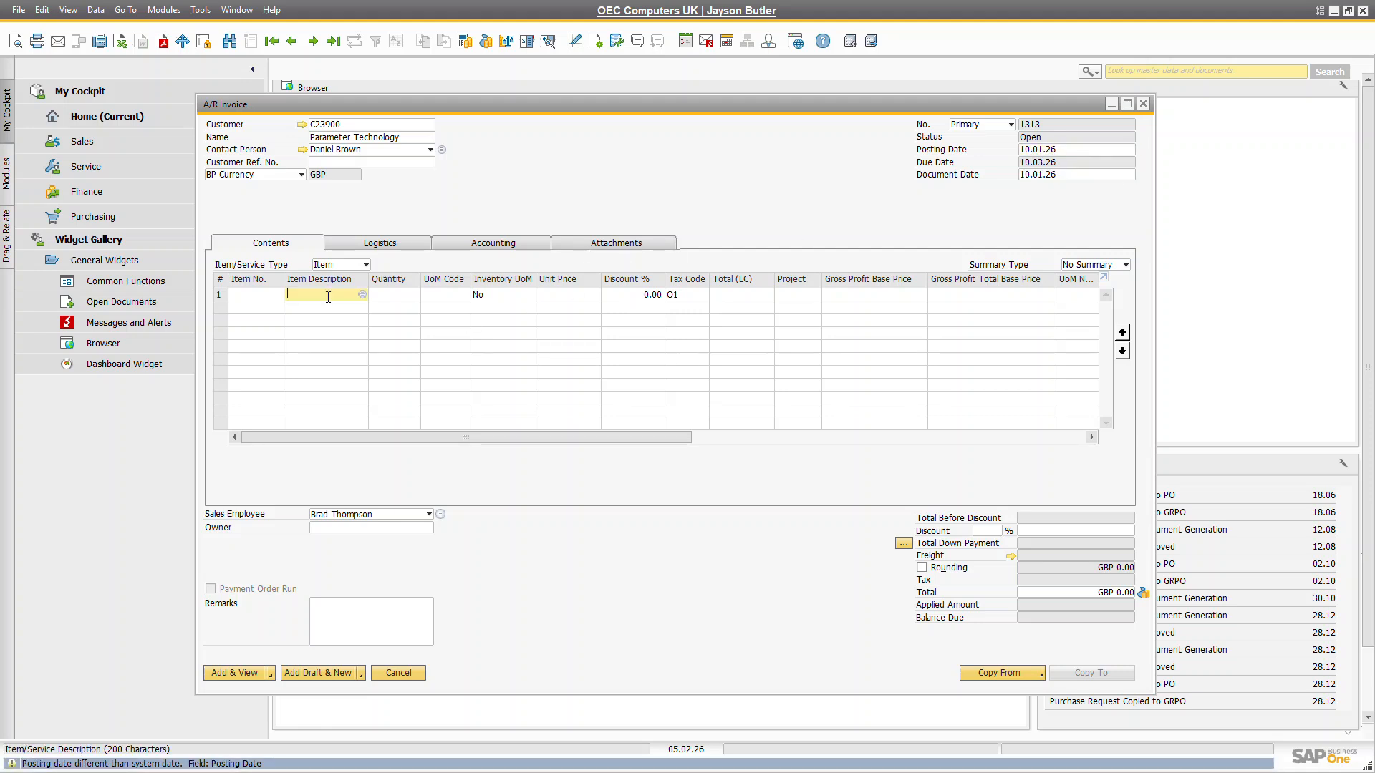
pyautogui.press('Tab')
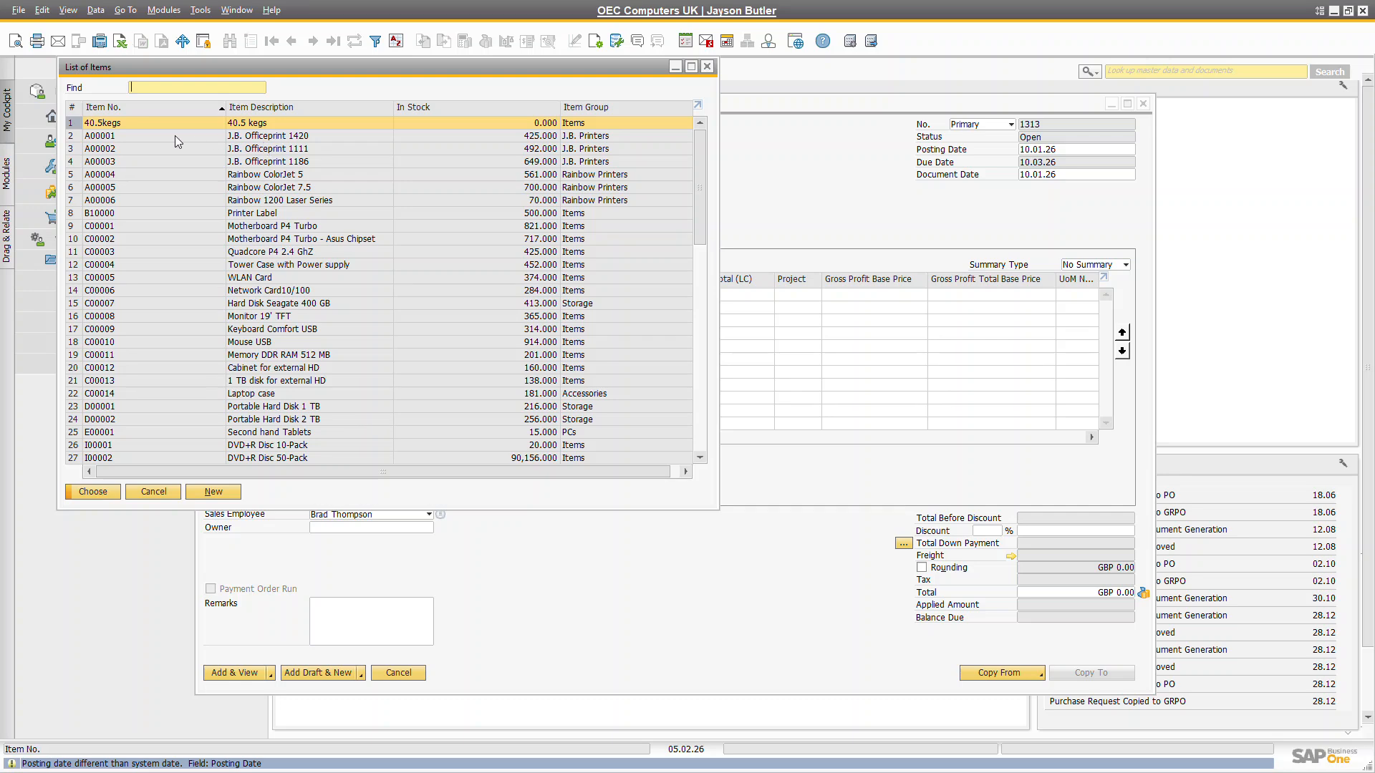
pyautogui.click(164, 136)
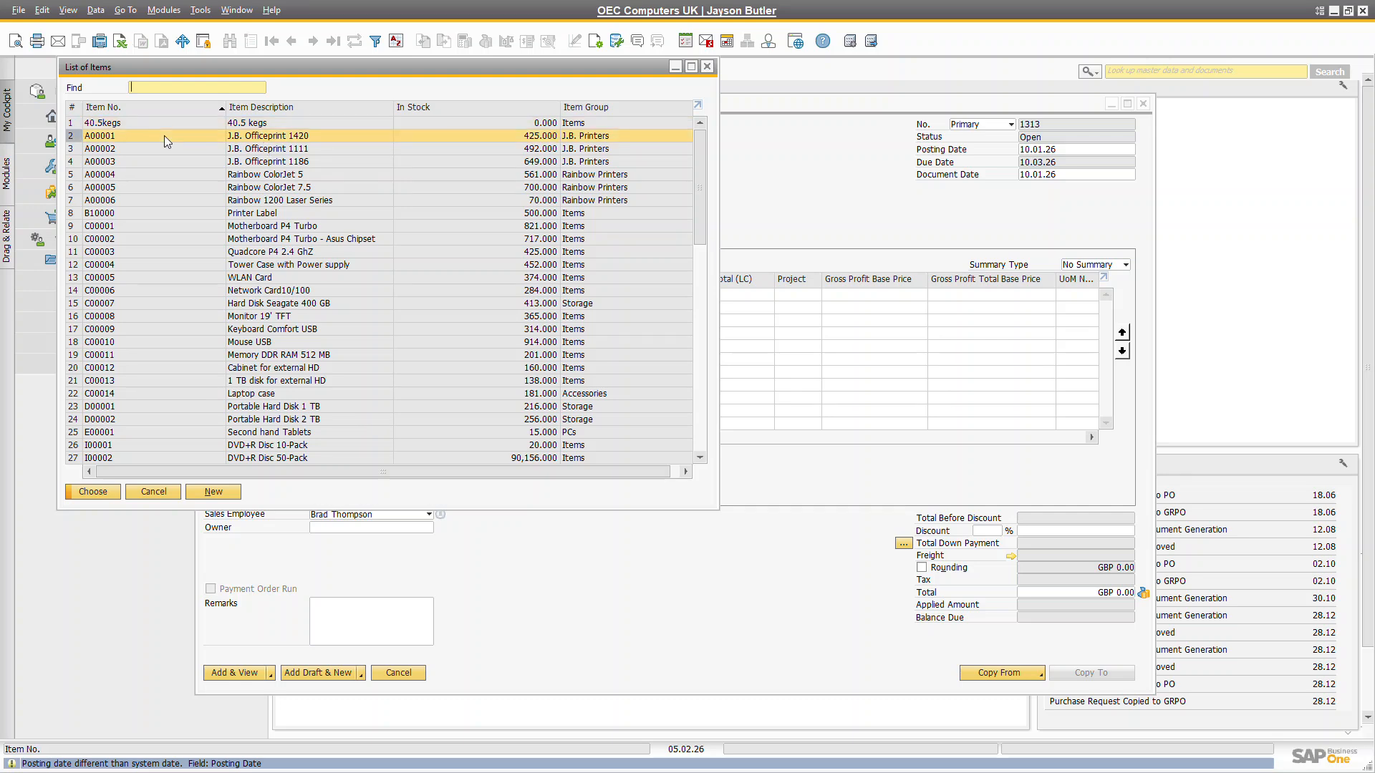
pyautogui.hotkey('shift', 'Down')
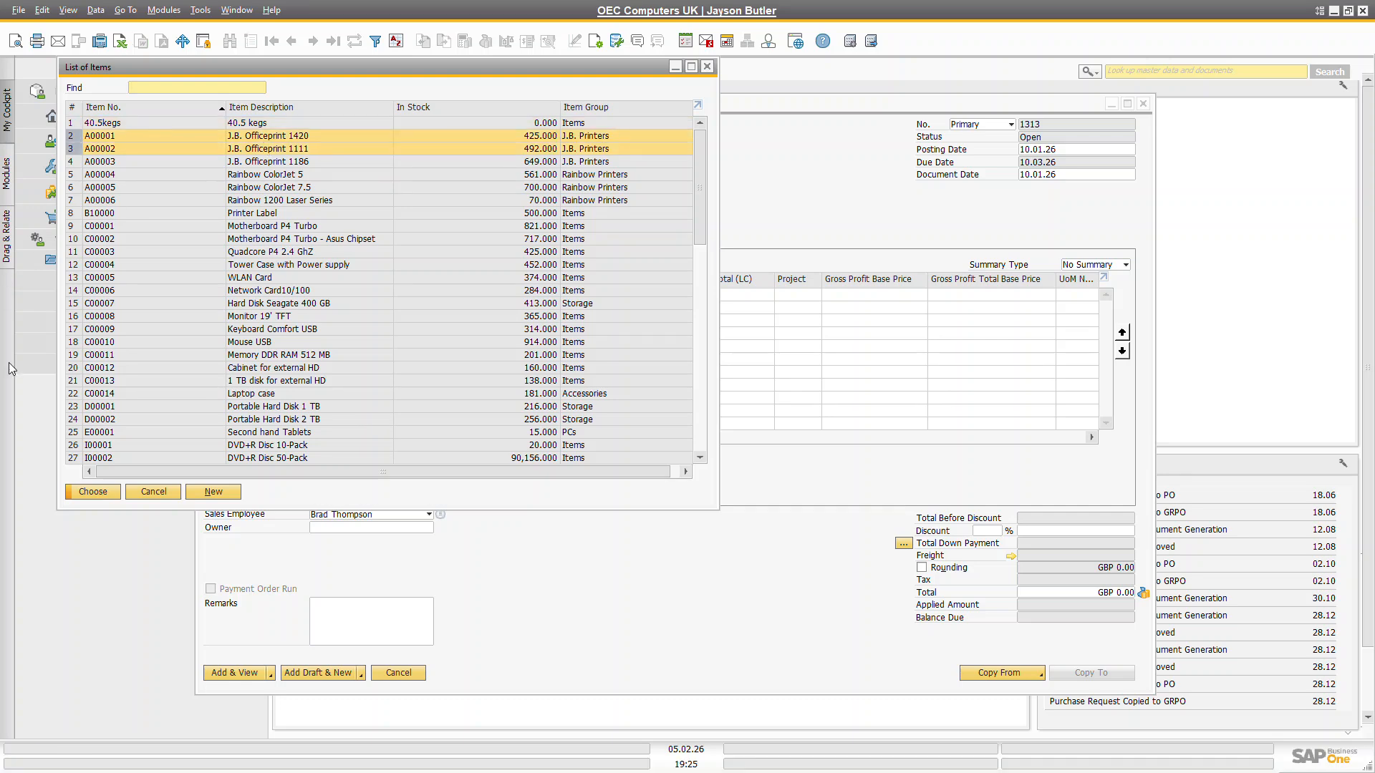
pyautogui.click(107, 492)
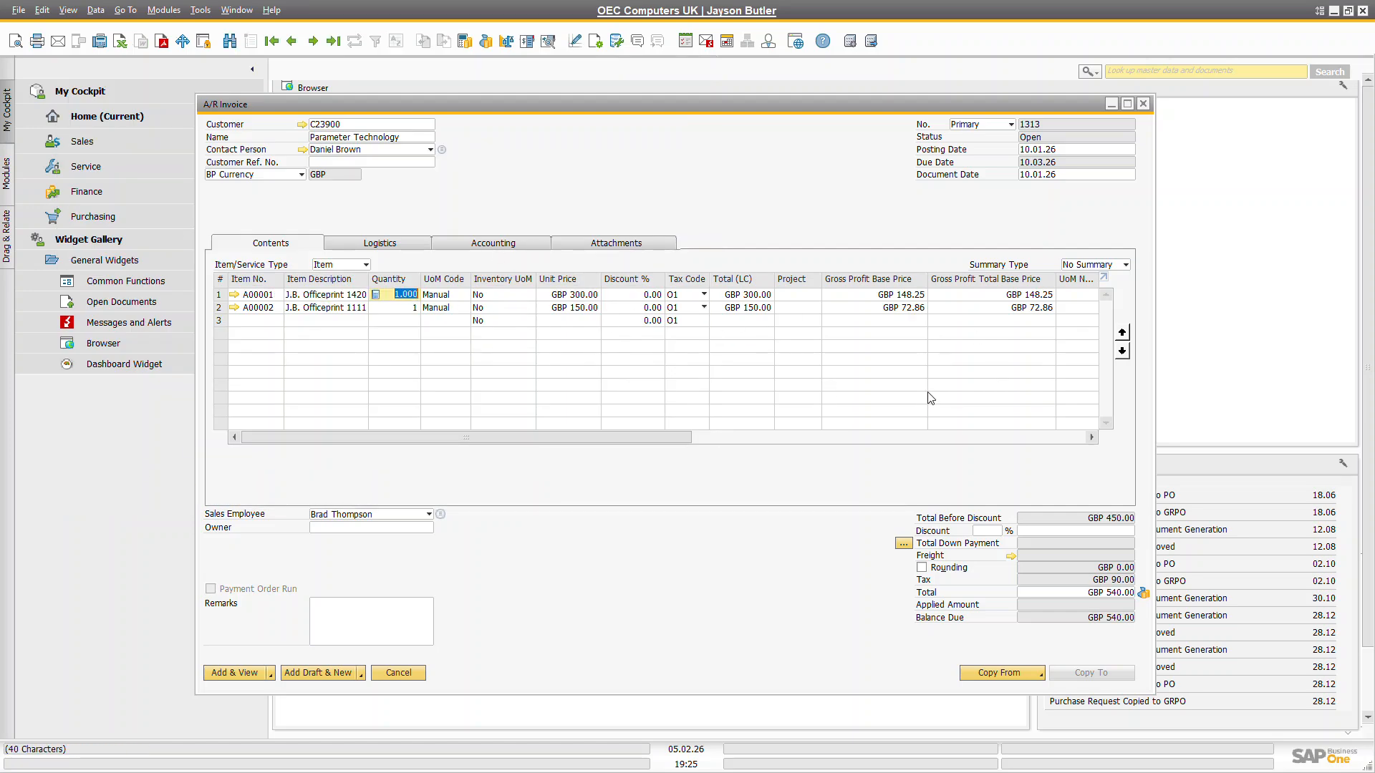
pyautogui.moveTo(655, 438)
pyautogui.mouseDown()
pyautogui.moveTo(904, 439)
pyautogui.moveTo(656, 440)
pyautogui.mouseUp()
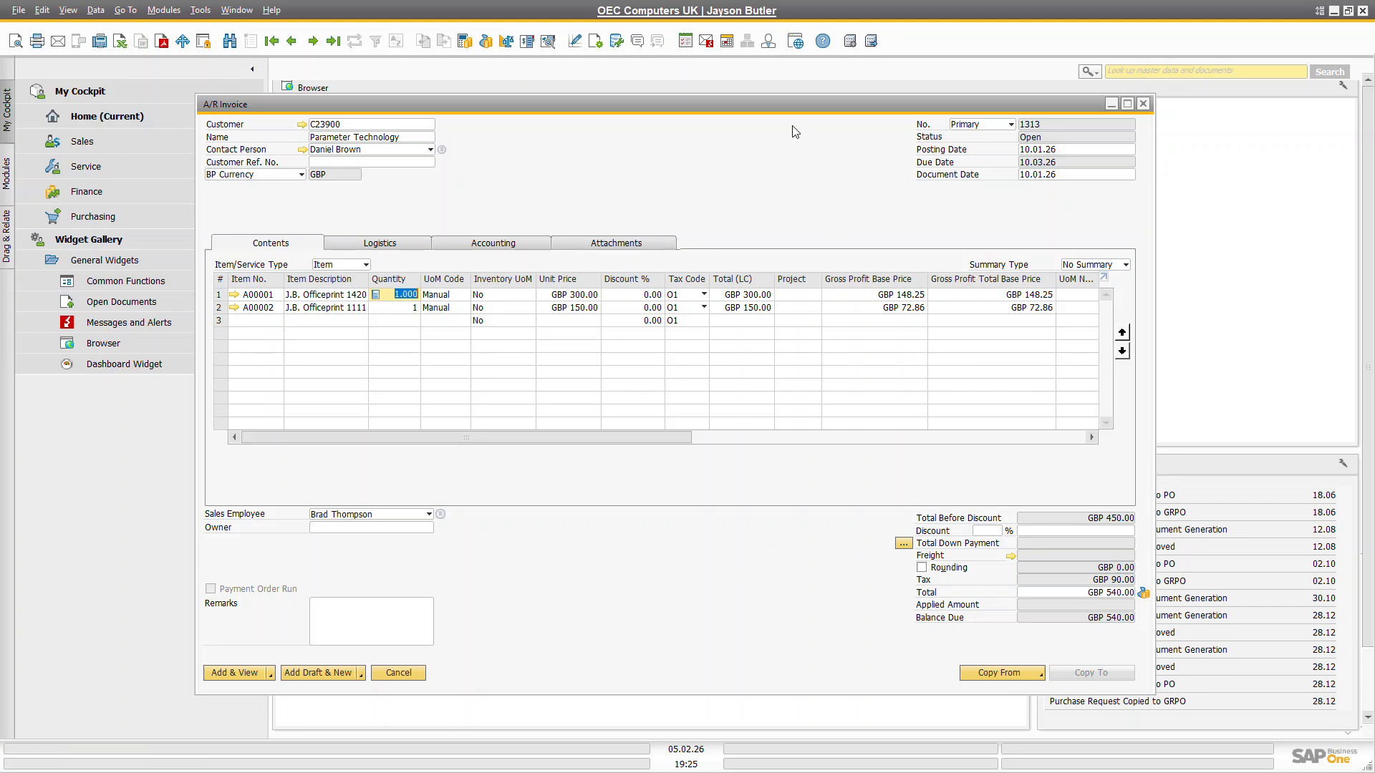
# - Try to preview the invoice's journal entry, continuing despite the document with a later posting date
pyautogui.moveTo(758, 106); pyautogui.dragTo(850, 126)
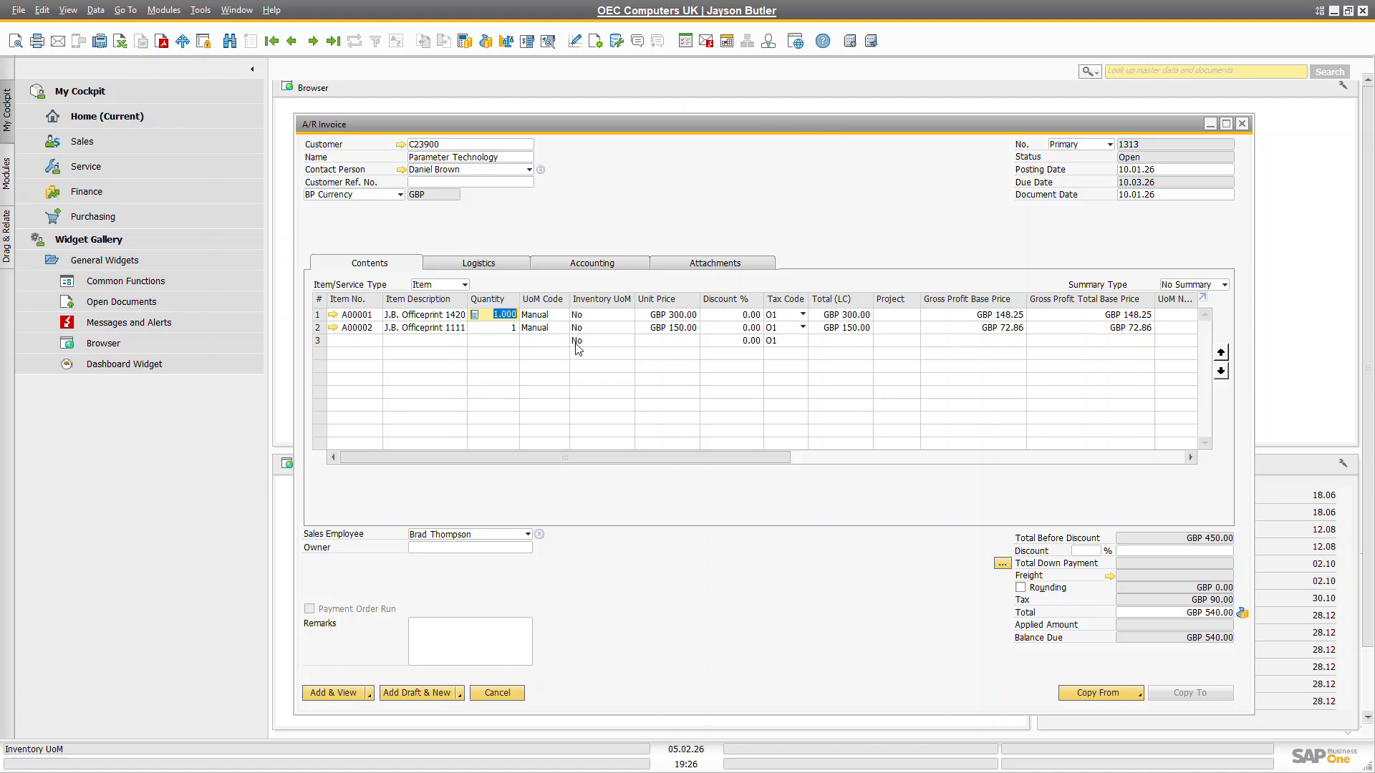
pyautogui.rightClick(779, 204)
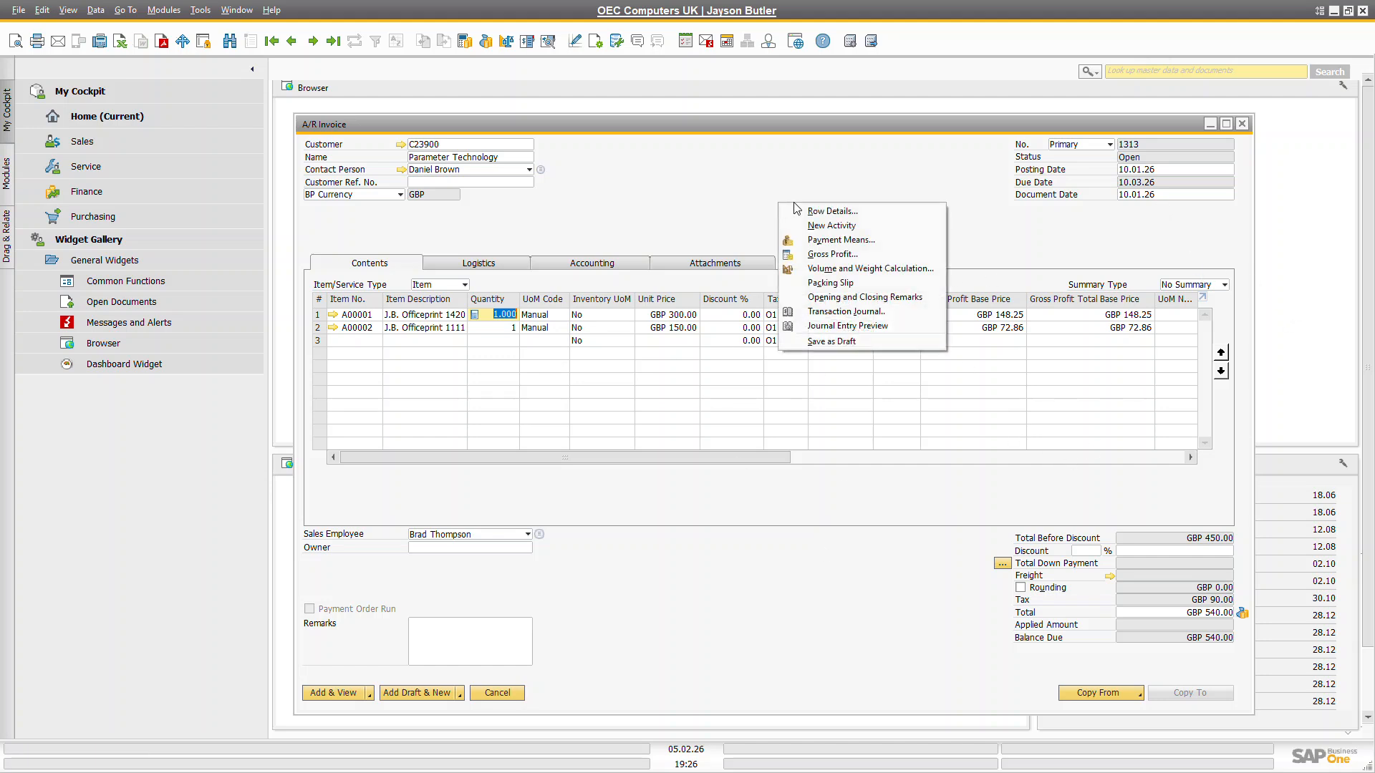
pyautogui.click(860, 327)
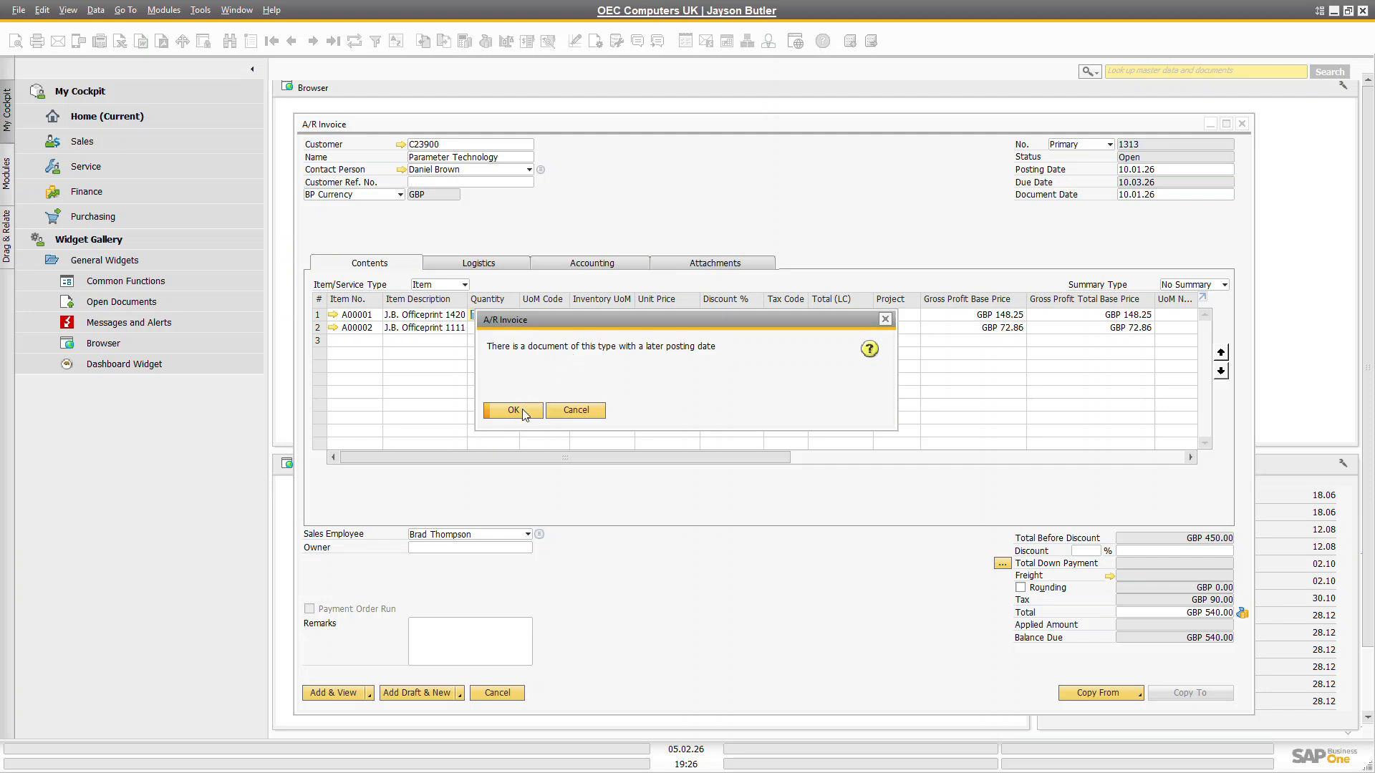
pyautogui.click(512, 410)
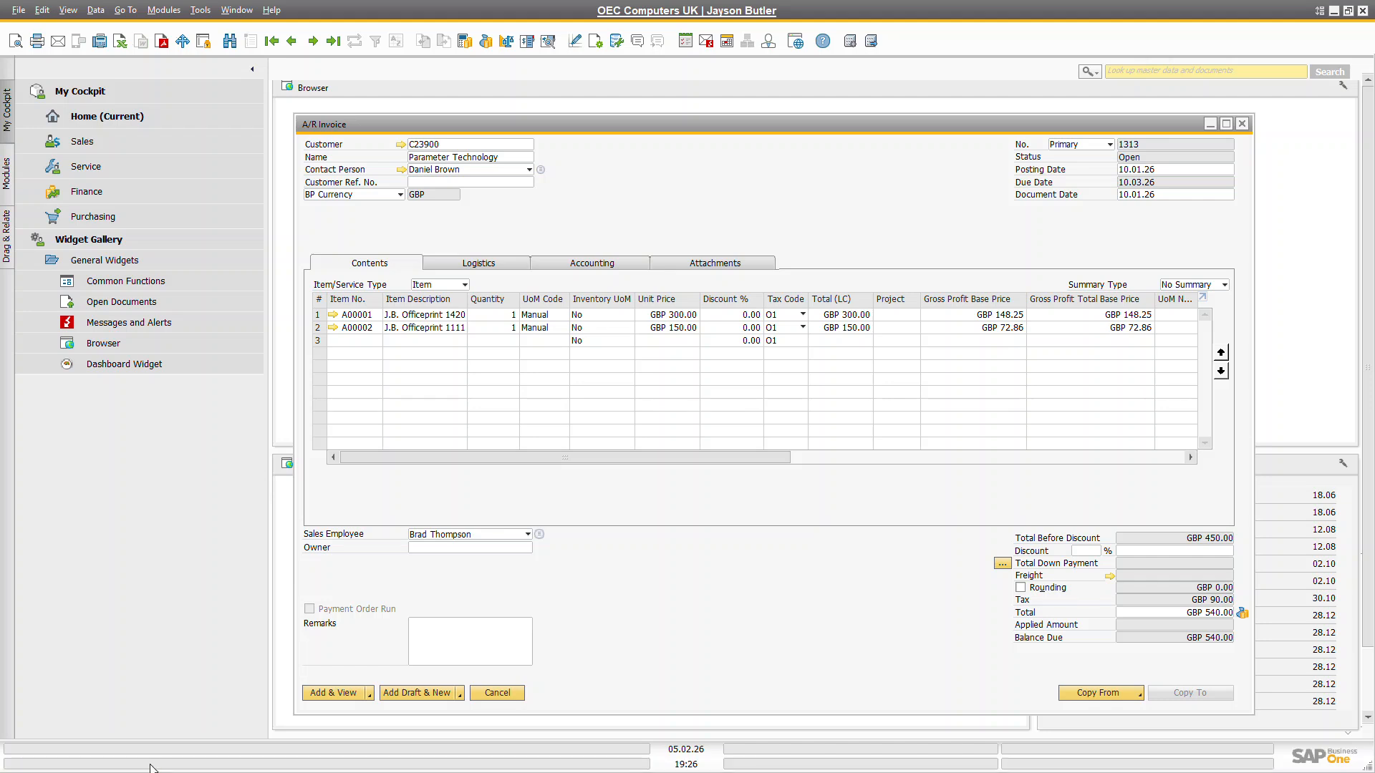
# - Try to add the A/R invoice, continuing despite the document with a later posting date
pyautogui.click(340, 695)
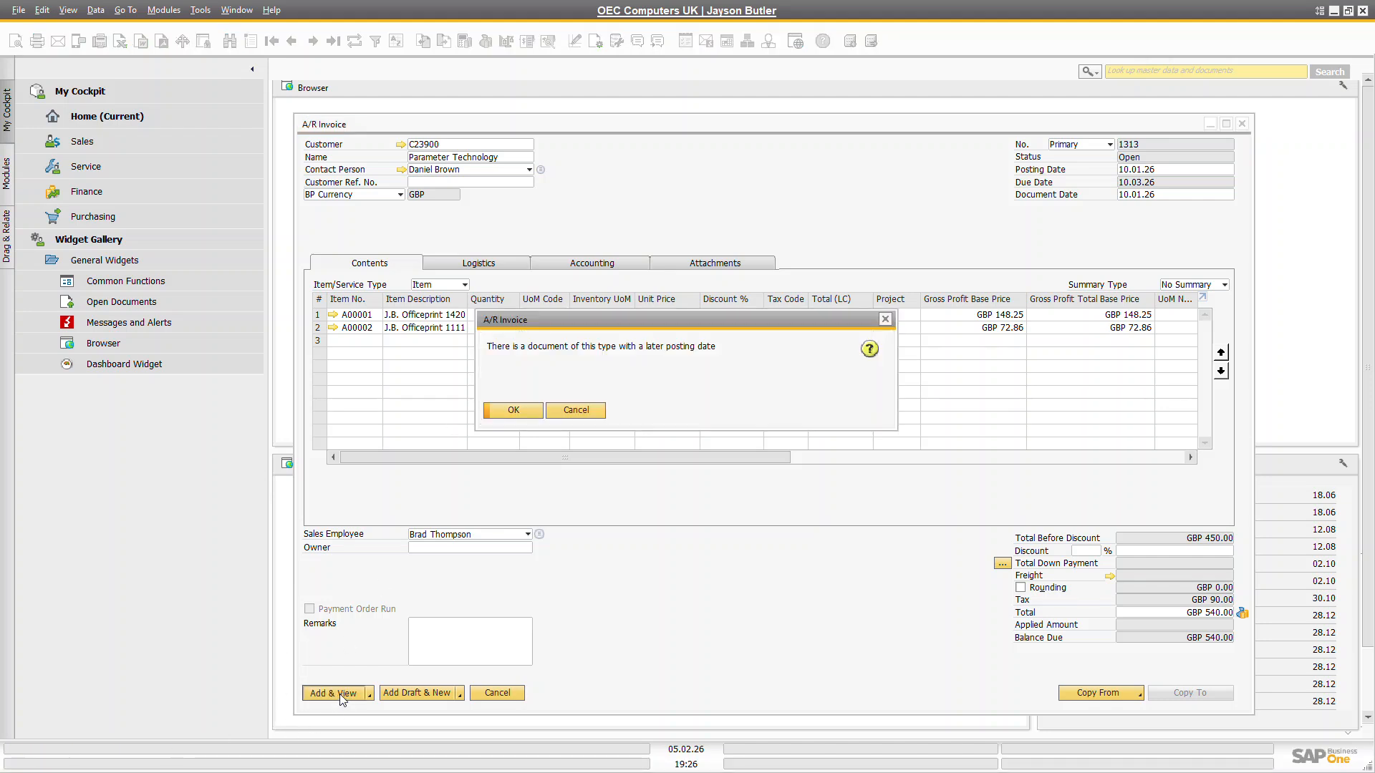
pyautogui.click(514, 411)
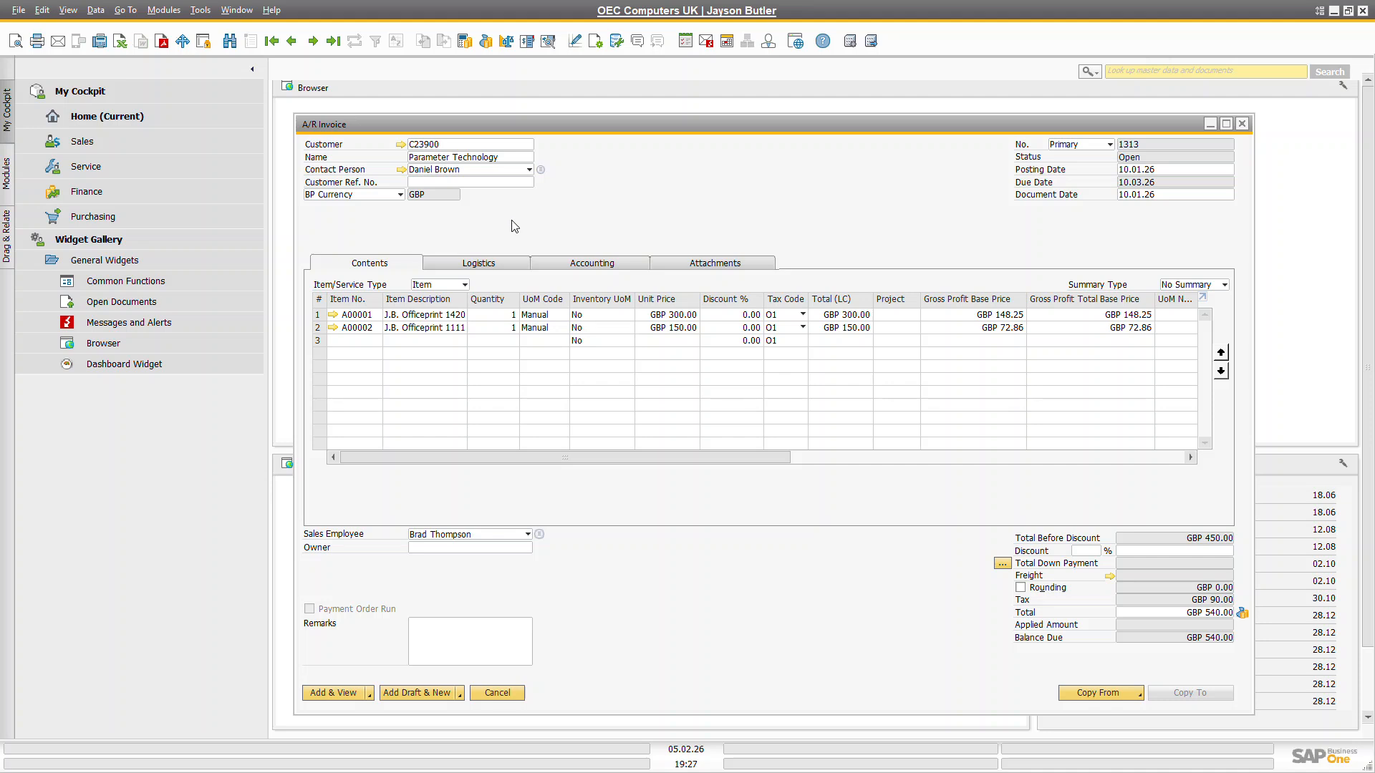
pyautogui.rightClick(756, 188)
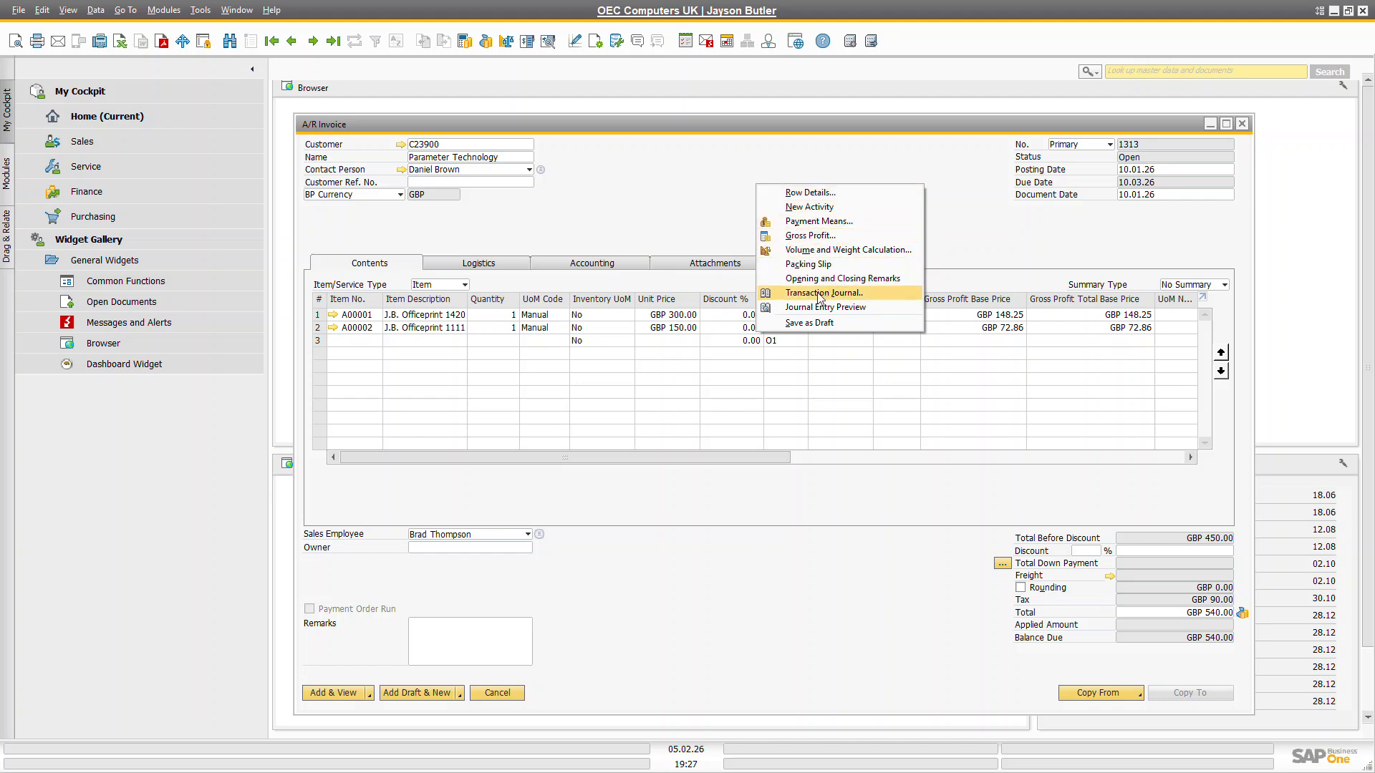
pyautogui.click(708, 216)
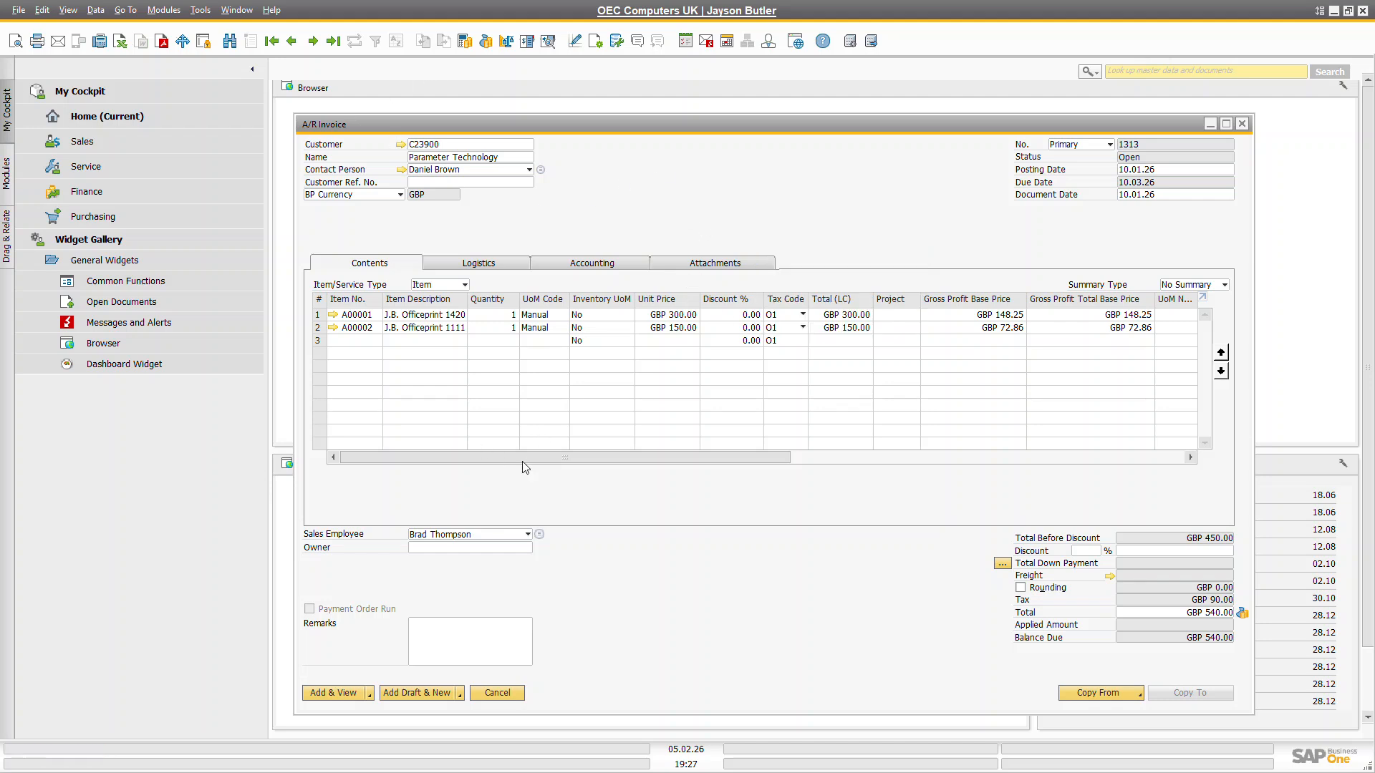
# - Open the Posting Periods setup and examine the status and date ranges of the 2025 and 2026 periods beside the invoice
pyautogui.click(166, 11)
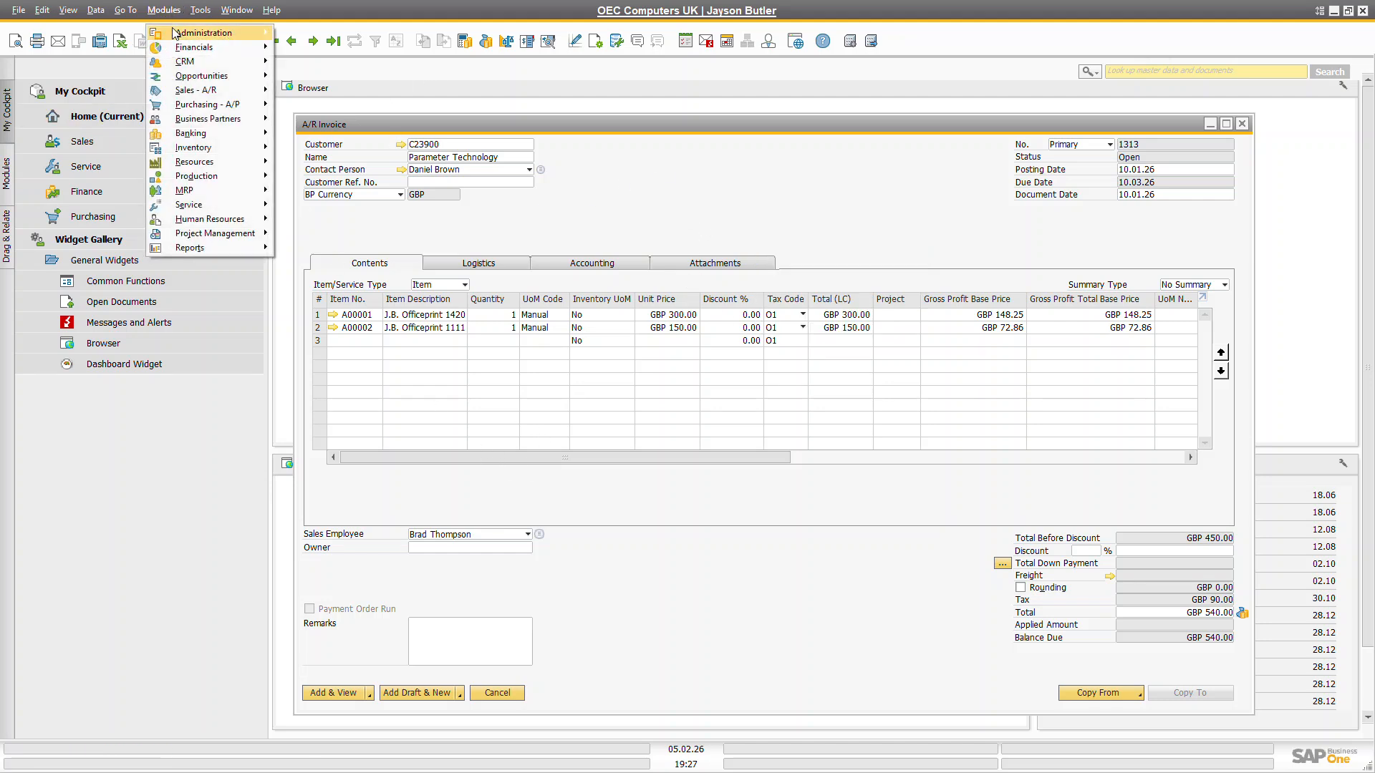
pyautogui.moveTo(174, 32)
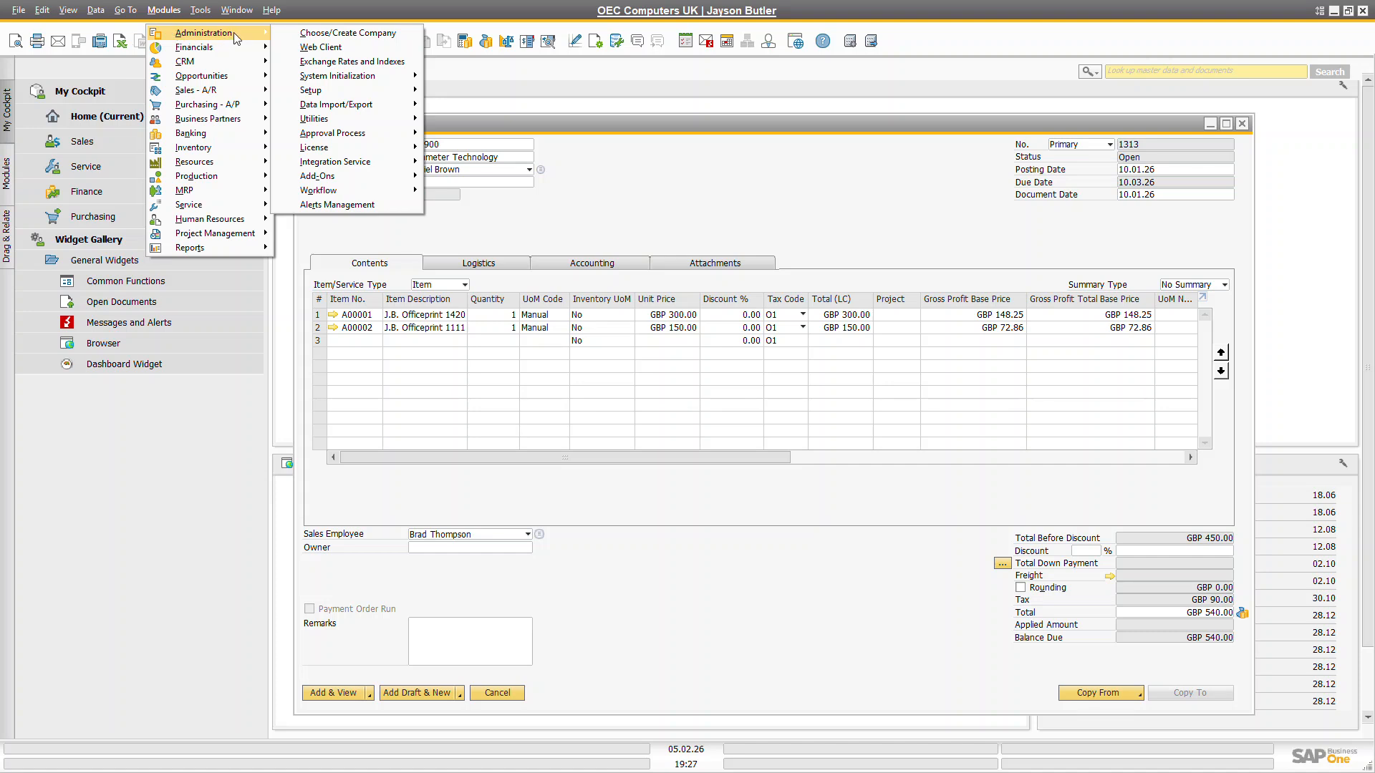
pyautogui.moveTo(345, 76)
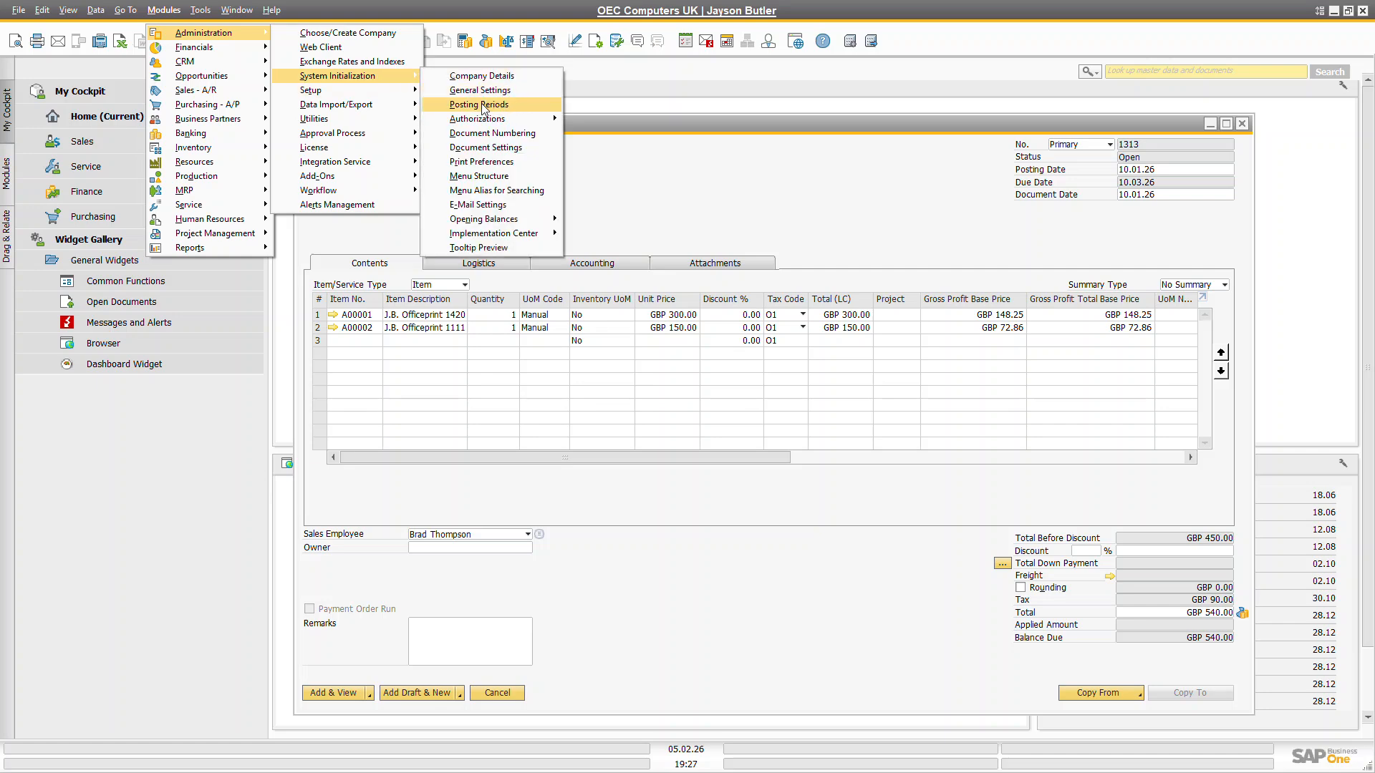
pyautogui.click(482, 105)
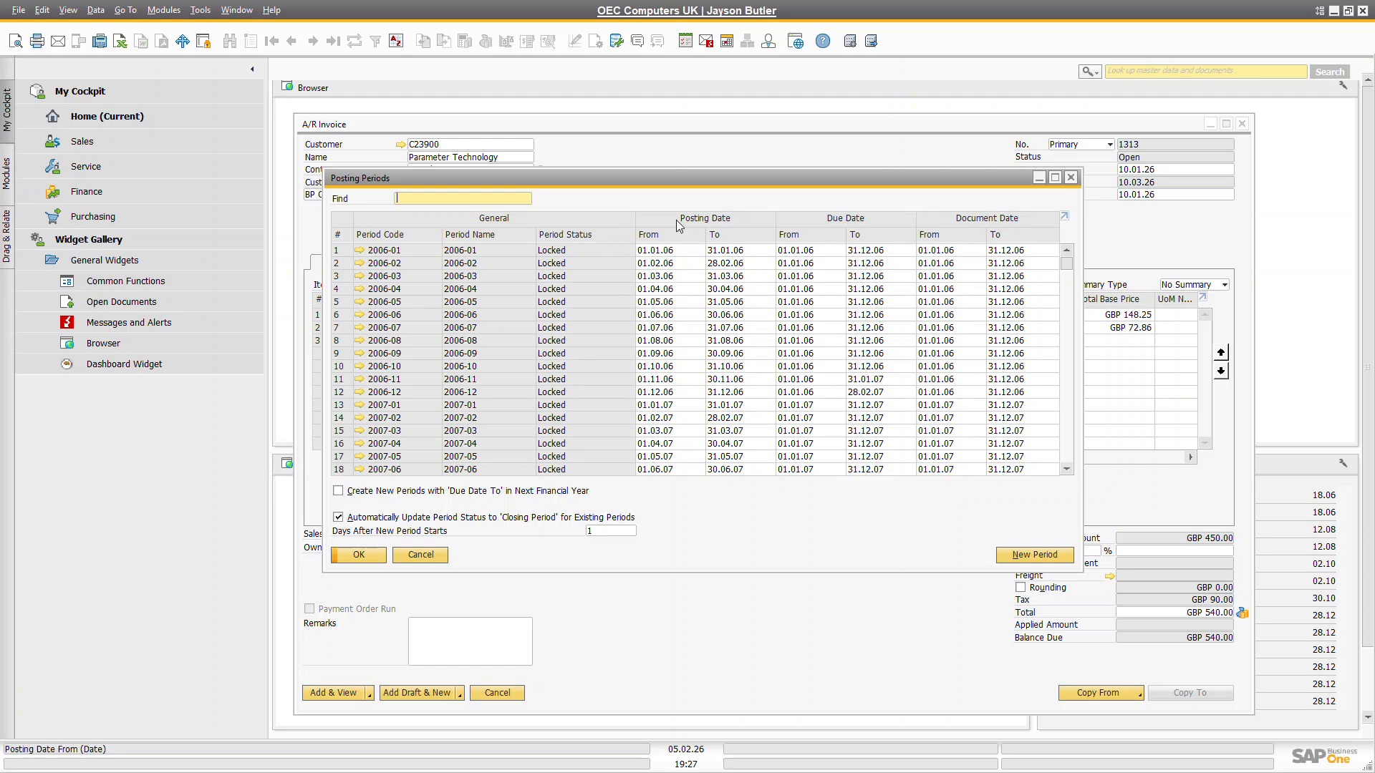
pyautogui.moveTo(1066, 263); pyautogui.dragTo(1089, 452)
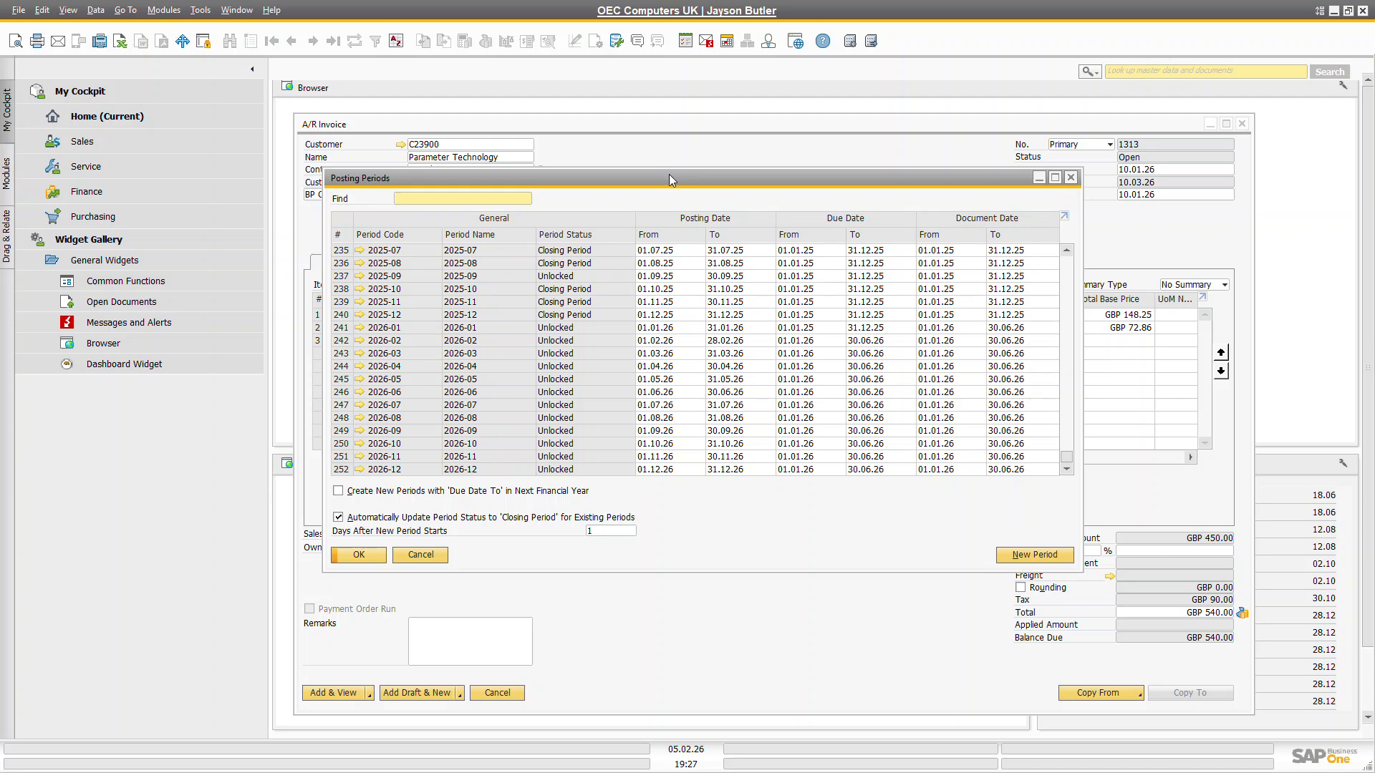
pyautogui.moveTo(669, 174); pyautogui.dragTo(555, 105)
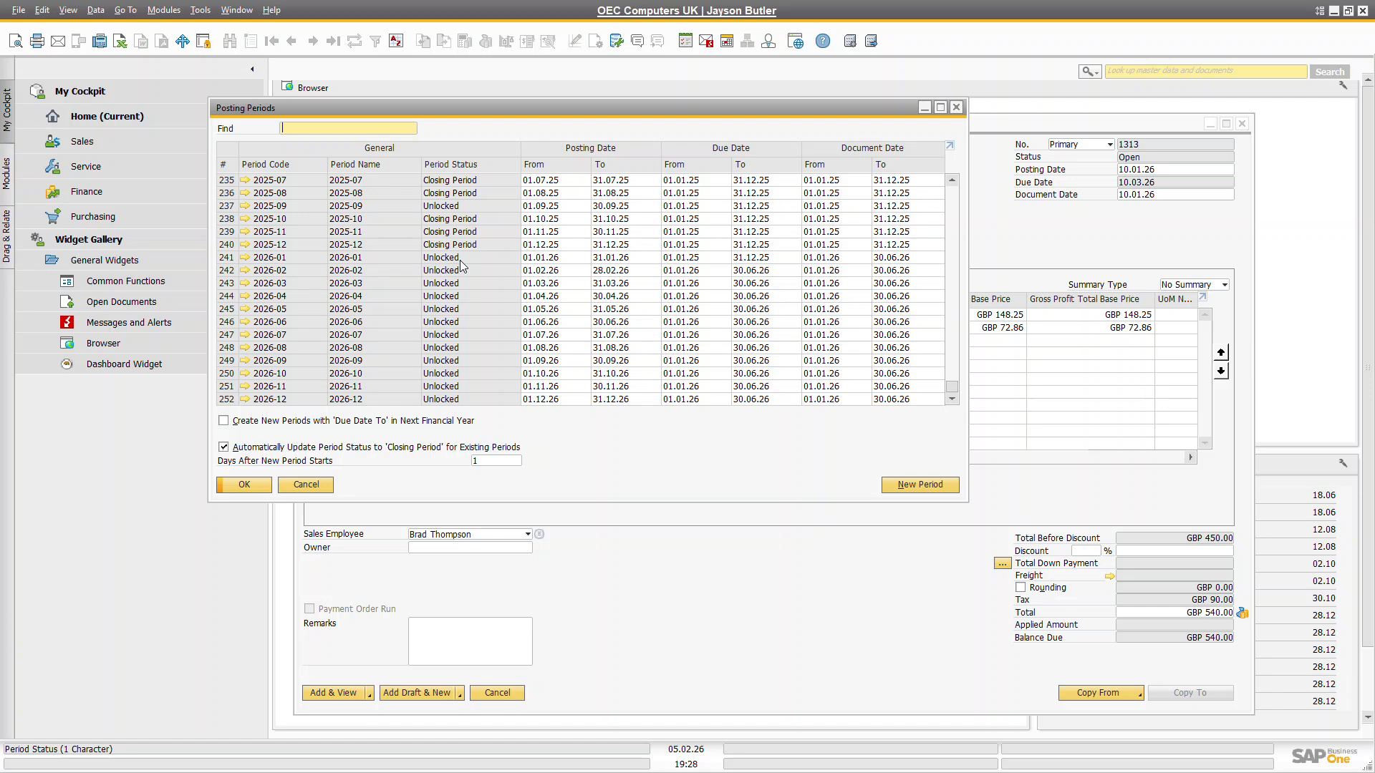
# - Check the invoice's dates against the posting periods and open the details of period 2025-10
pyautogui.click(1060, 253)
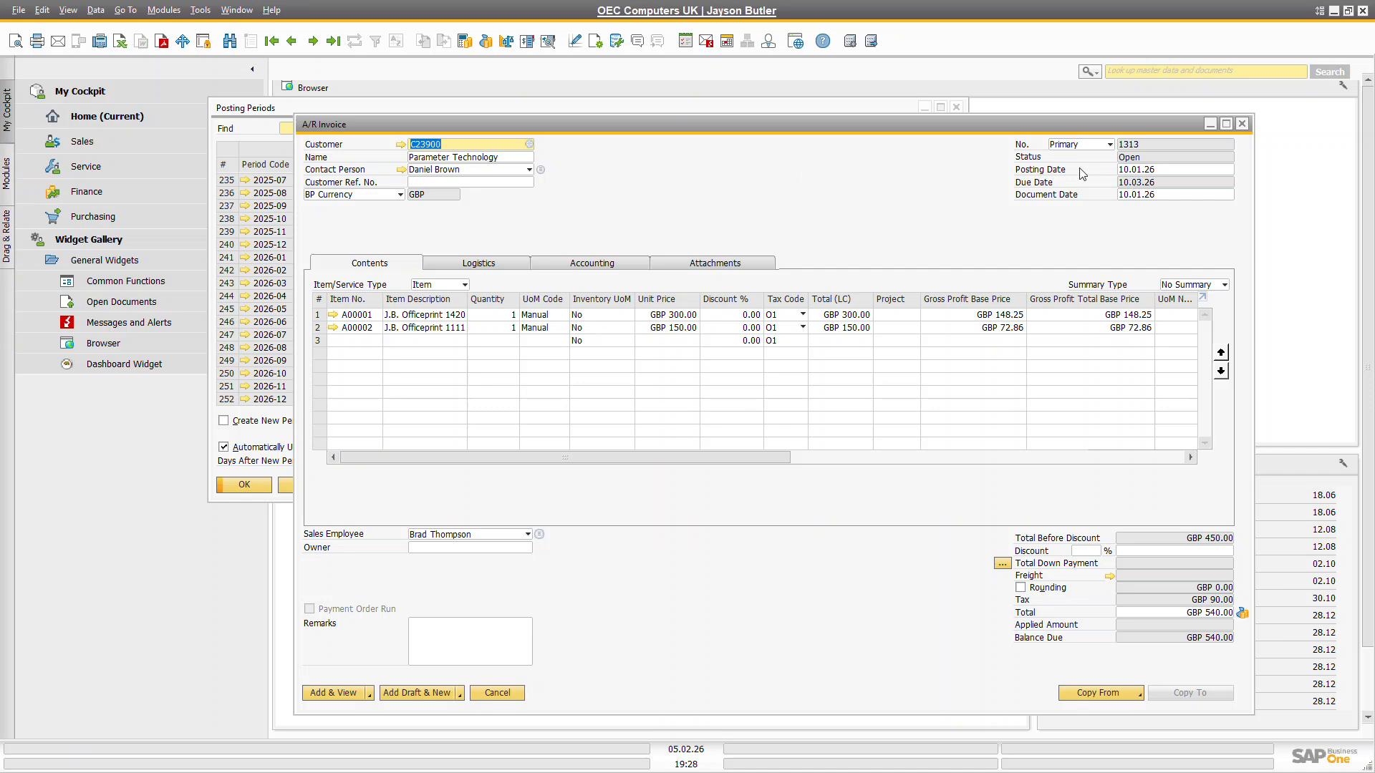
pyautogui.click(260, 143)
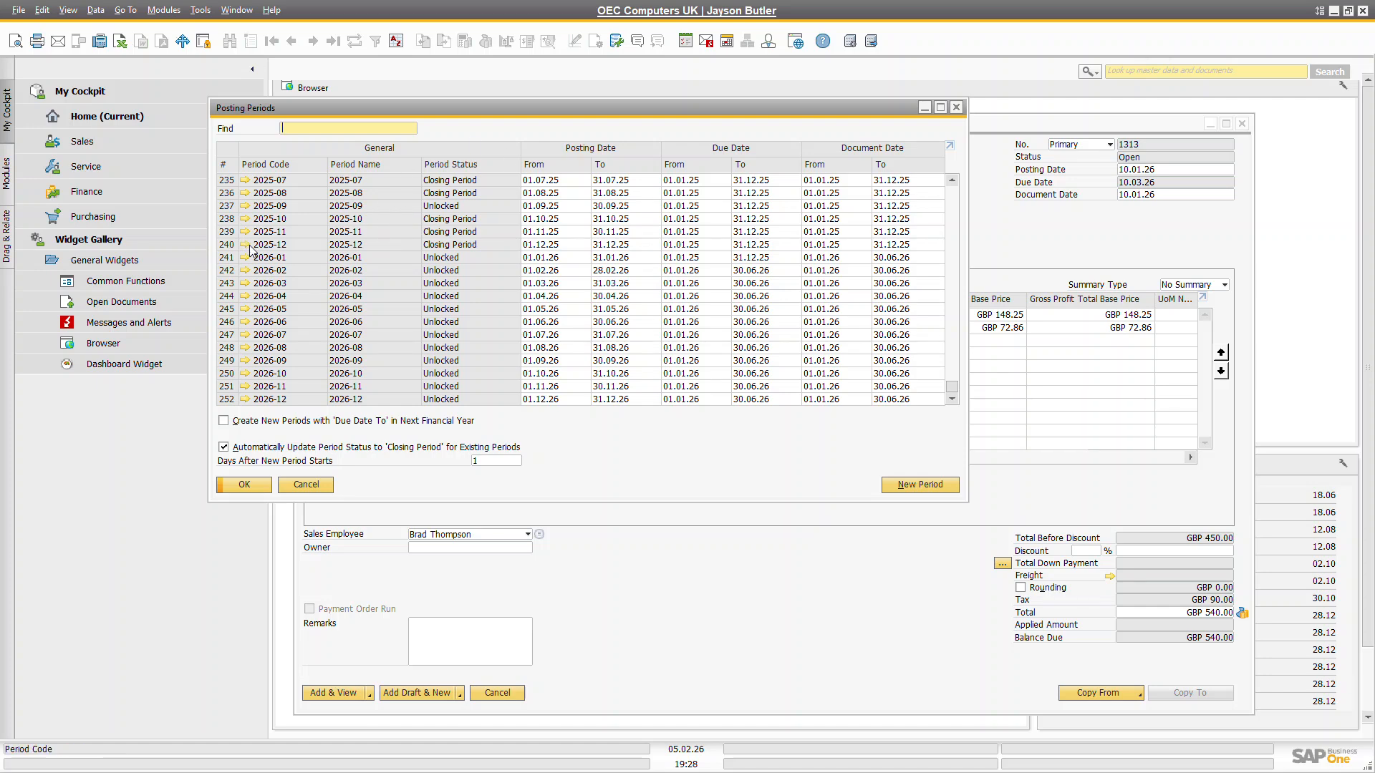
pyautogui.click(246, 220)
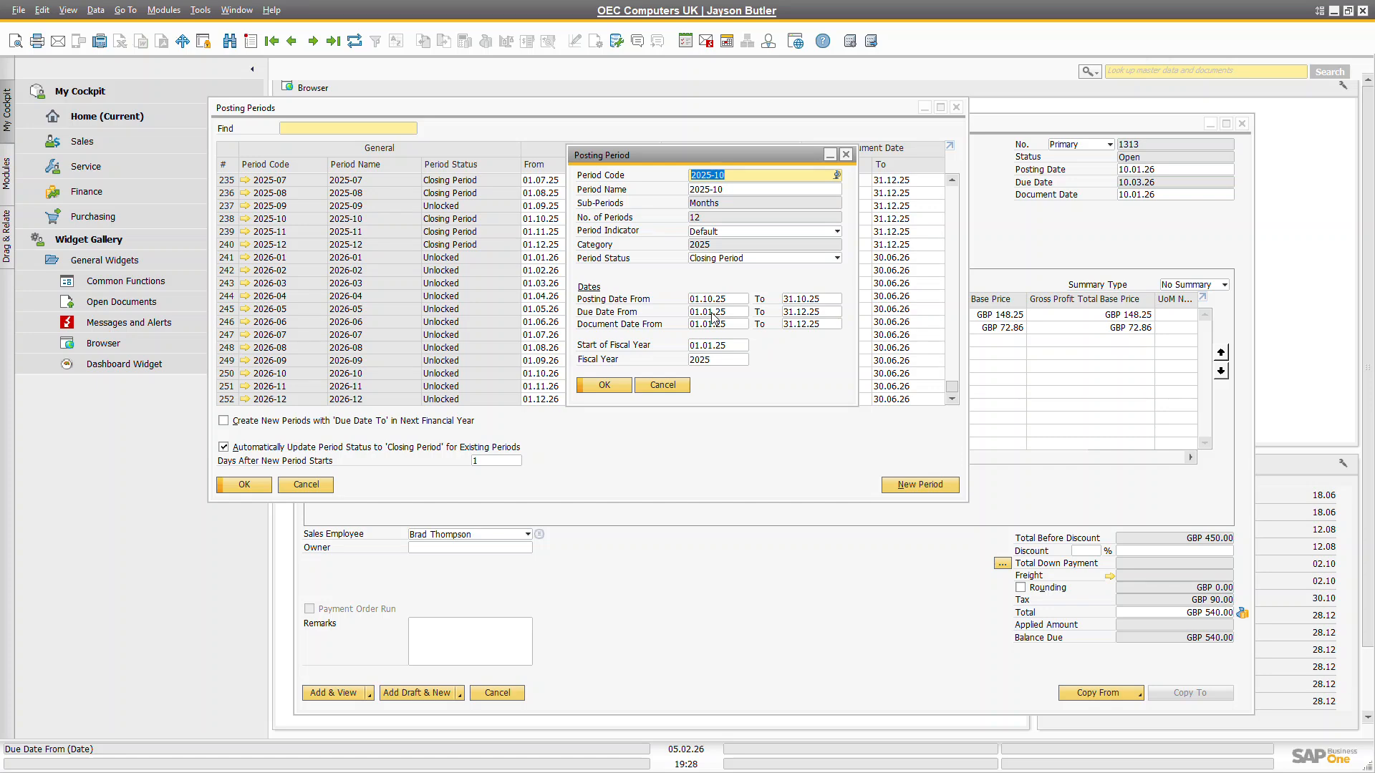
# - Compare the details of period 2025-10 with the surrounding posting periods, then close them without changes
pyautogui.moveTo(729, 161); pyautogui.dragTo(729, 221)
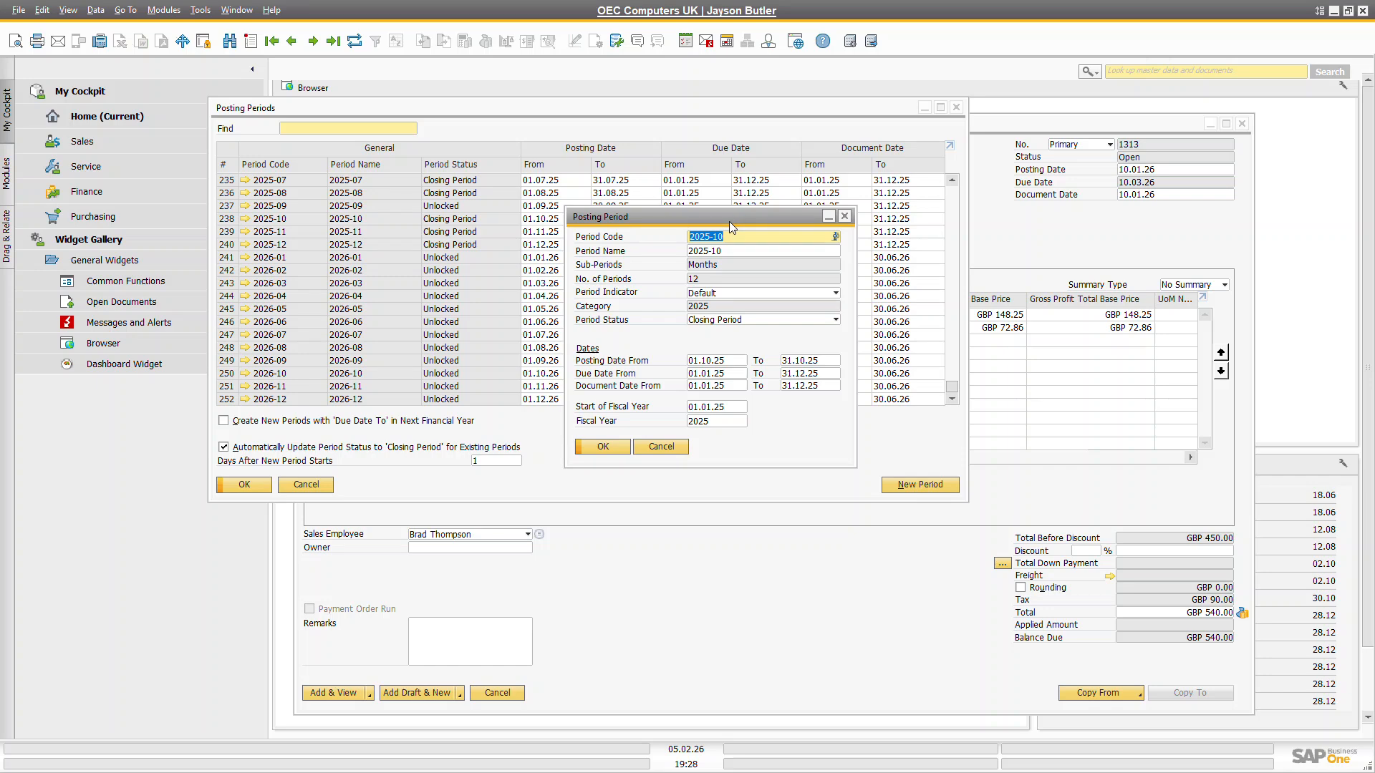
pyautogui.moveTo(729, 221); pyautogui.dragTo(731, 217)
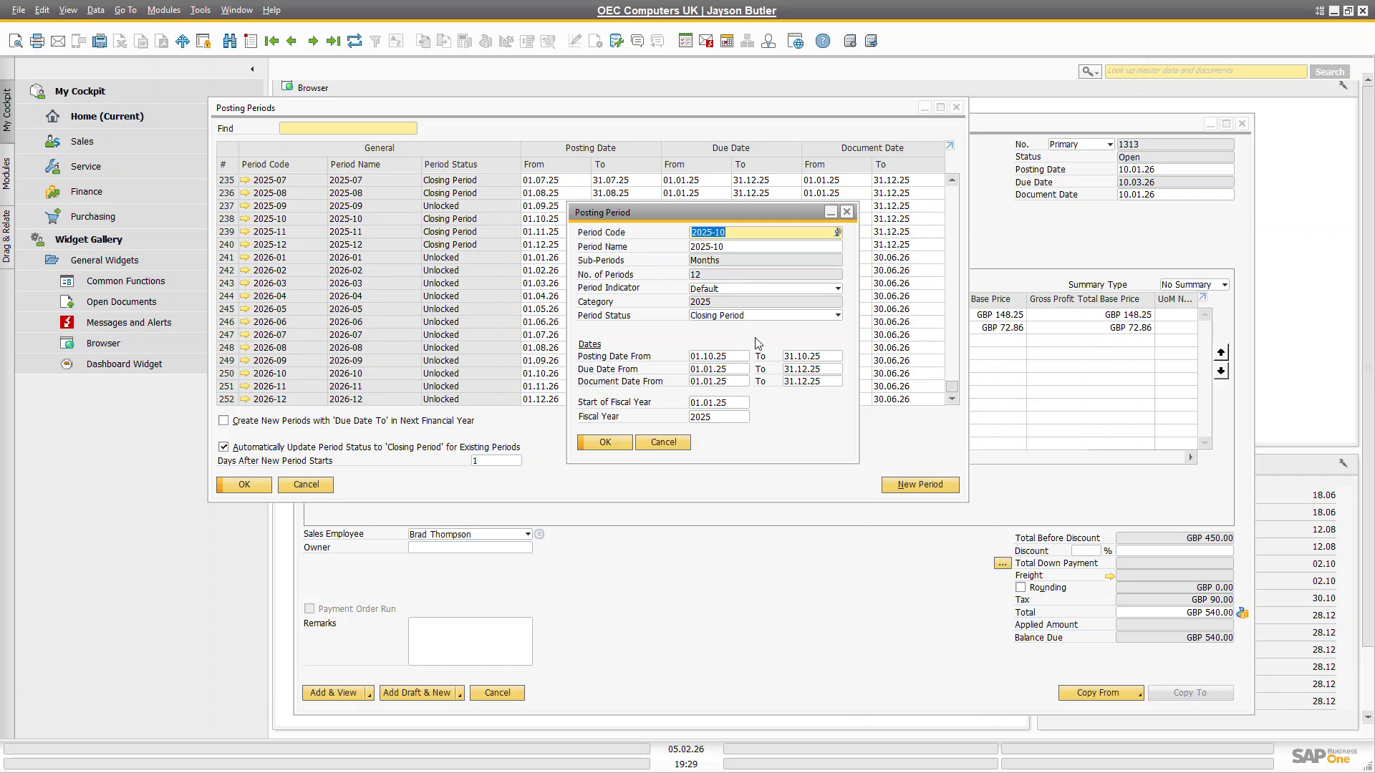
pyautogui.click(664, 443)
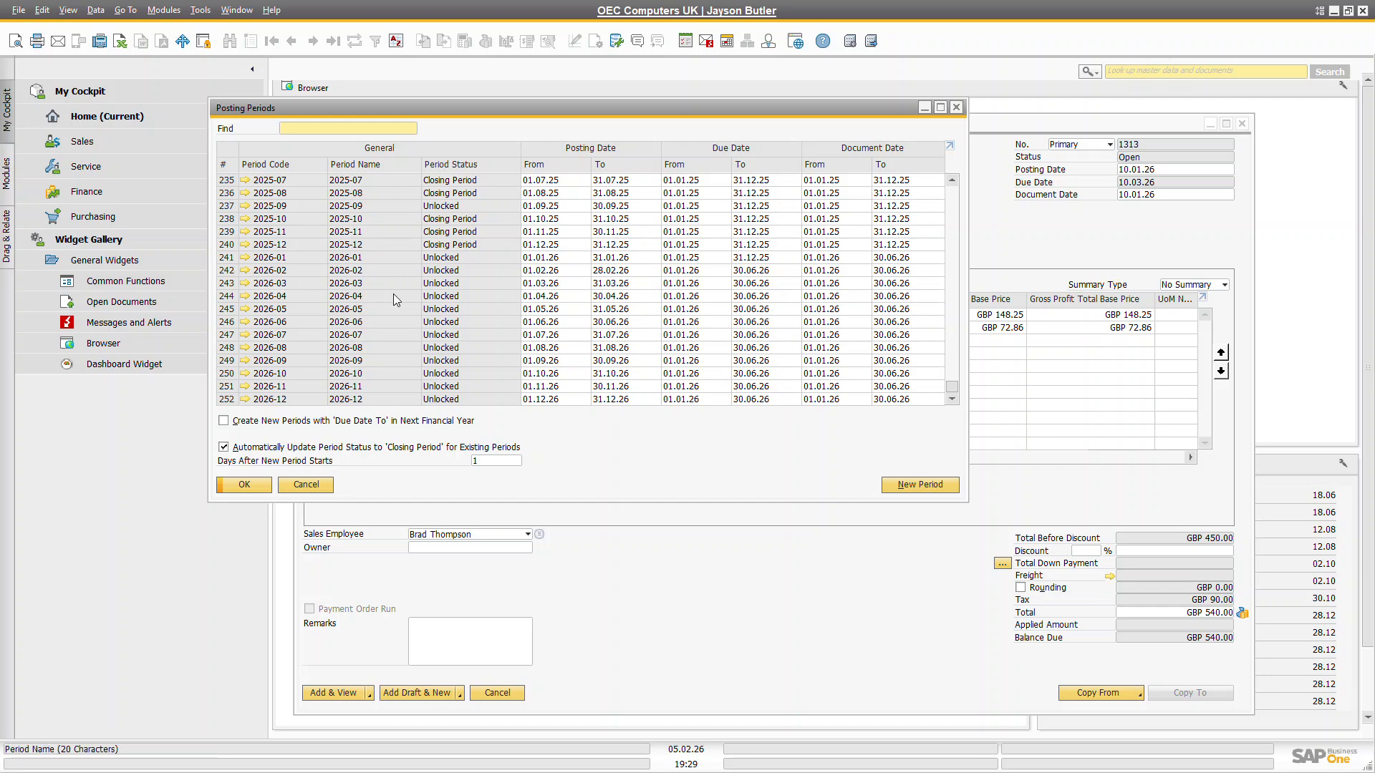
# - Check the A/R invoice's posting and due dates against the date ranges of posting period 2026-01
pyautogui.click(1099, 238)
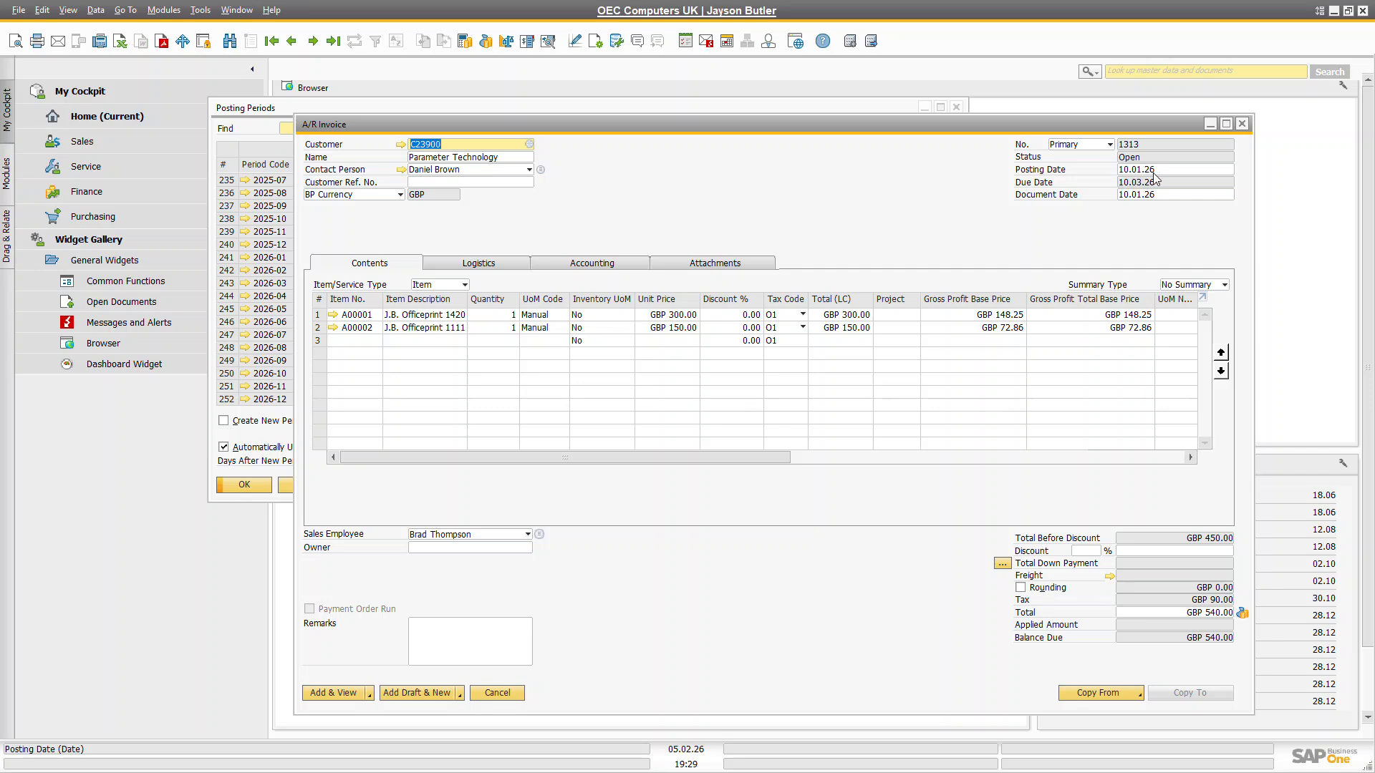
pyautogui.click(533, 101)
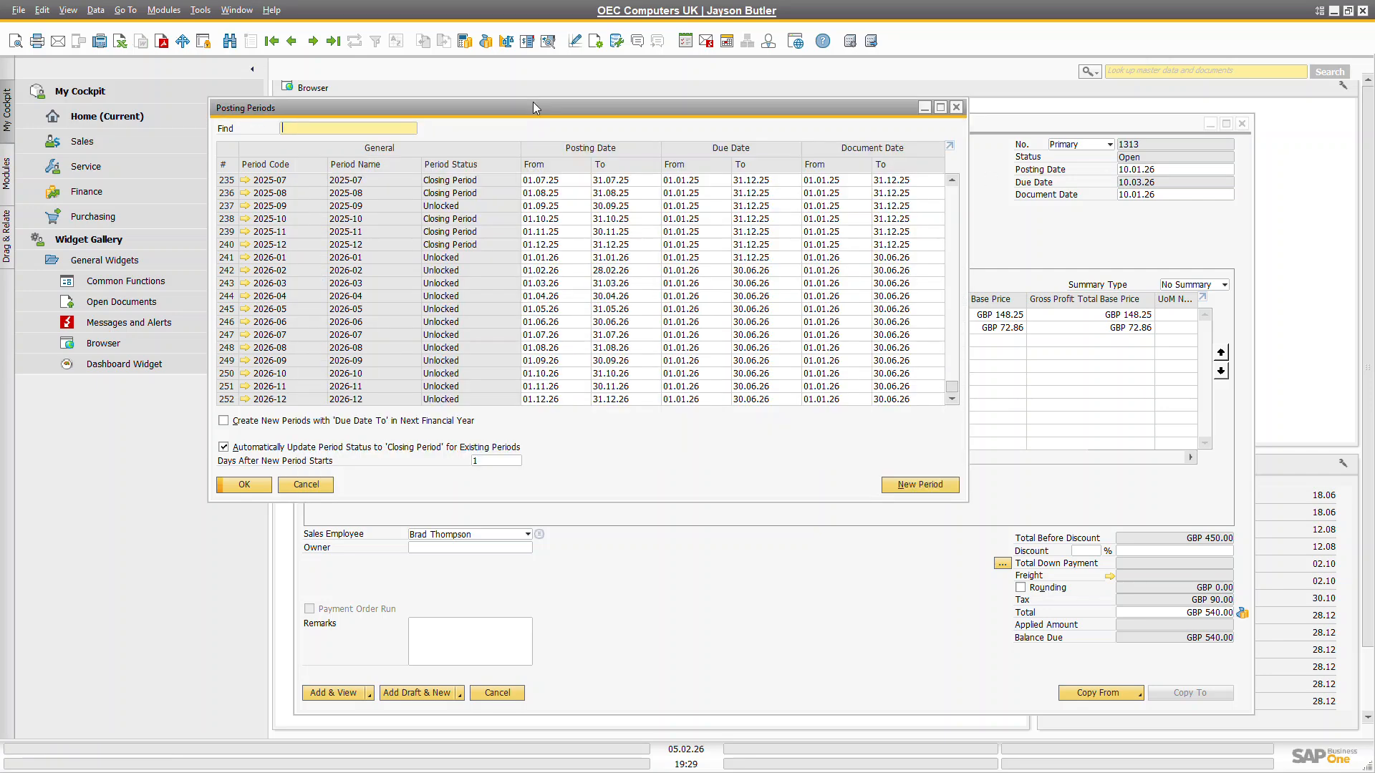
pyautogui.click(230, 259)
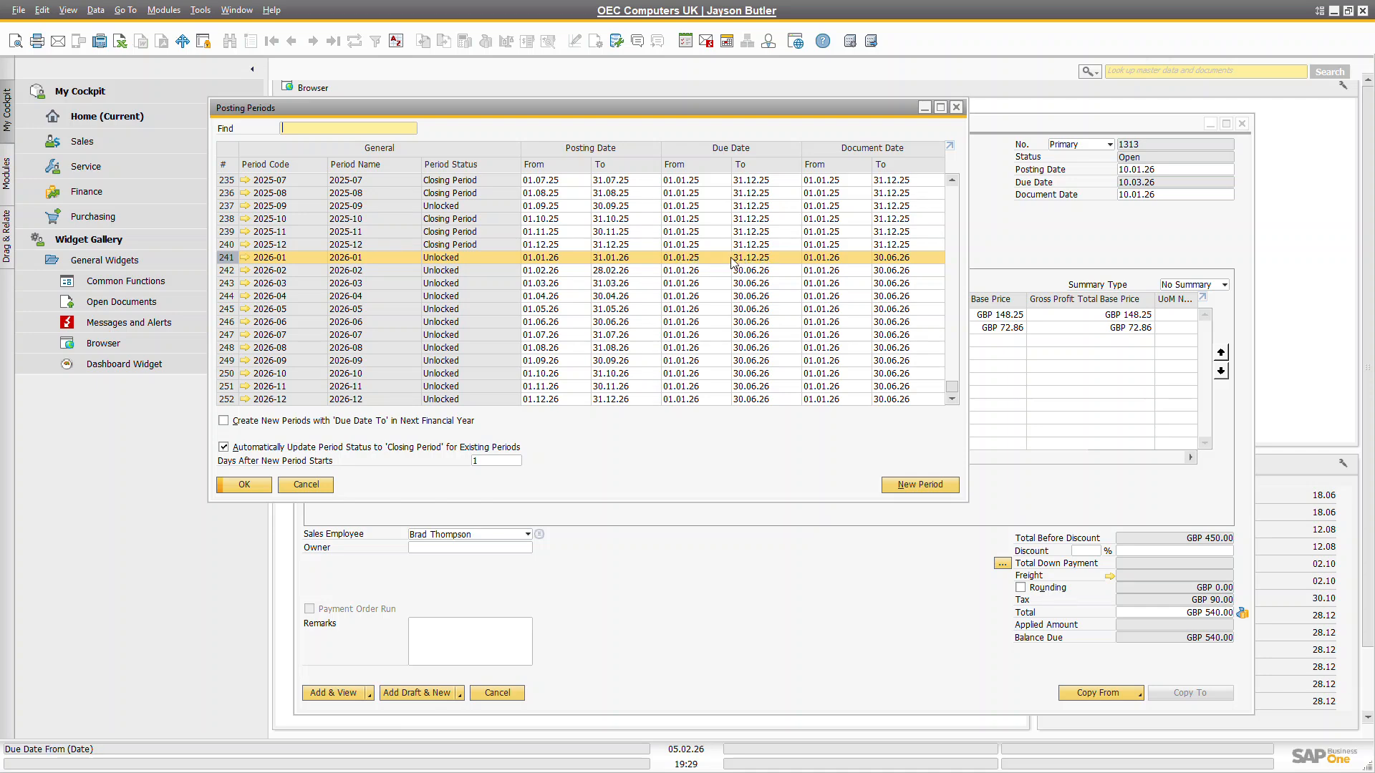
# - Open the details of posting period 2026-01 and examine its due date range and the available period statuses
pyautogui.click(783, 258)
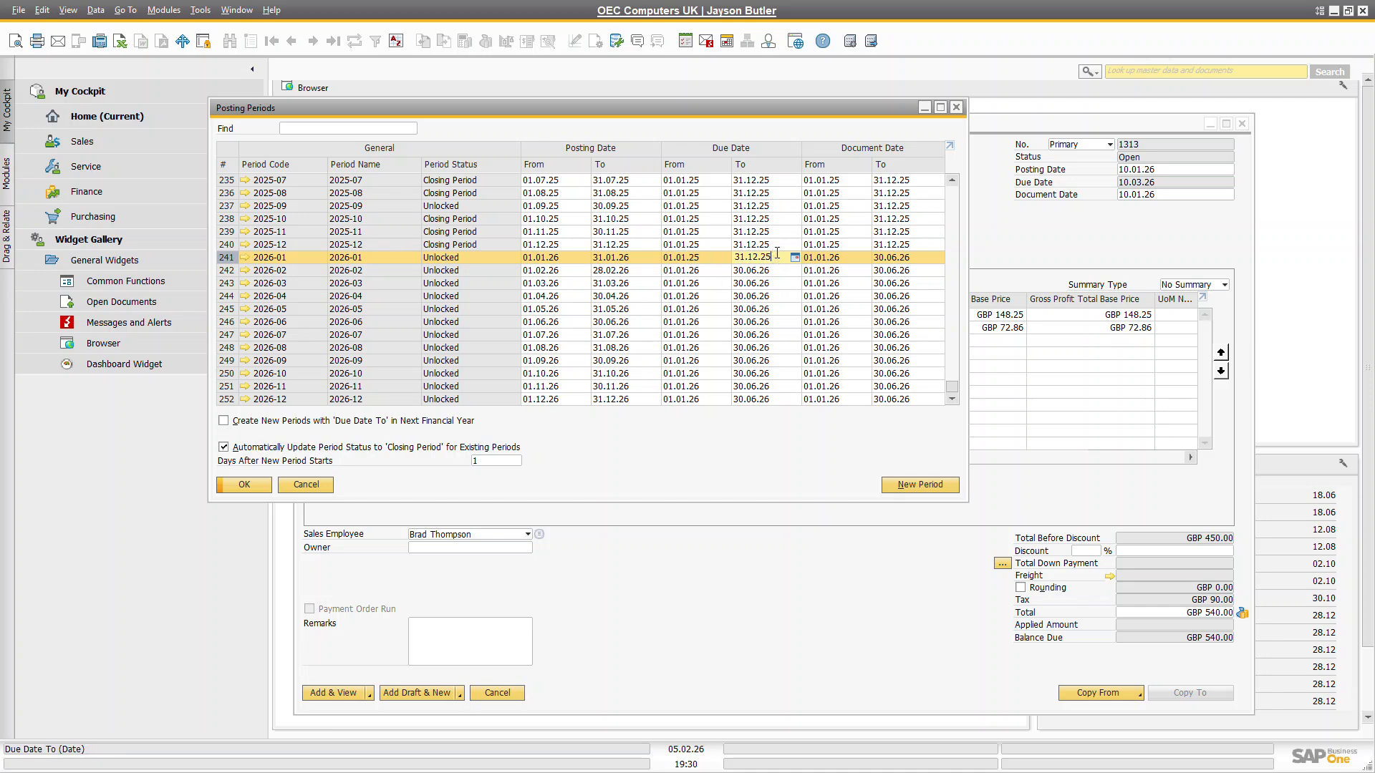
pyautogui.press('BackSpace')
pyautogui.click(244, 258)
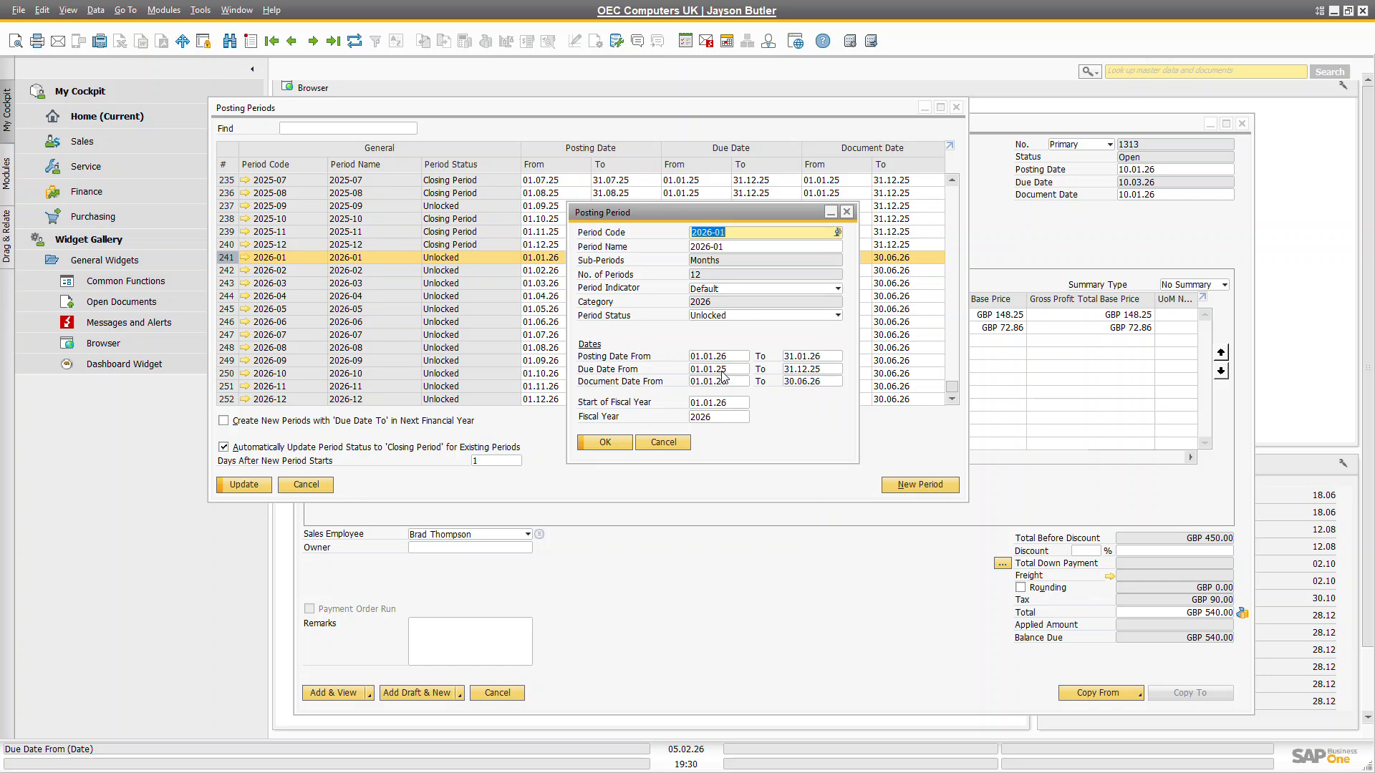
pyautogui.click(821, 370)
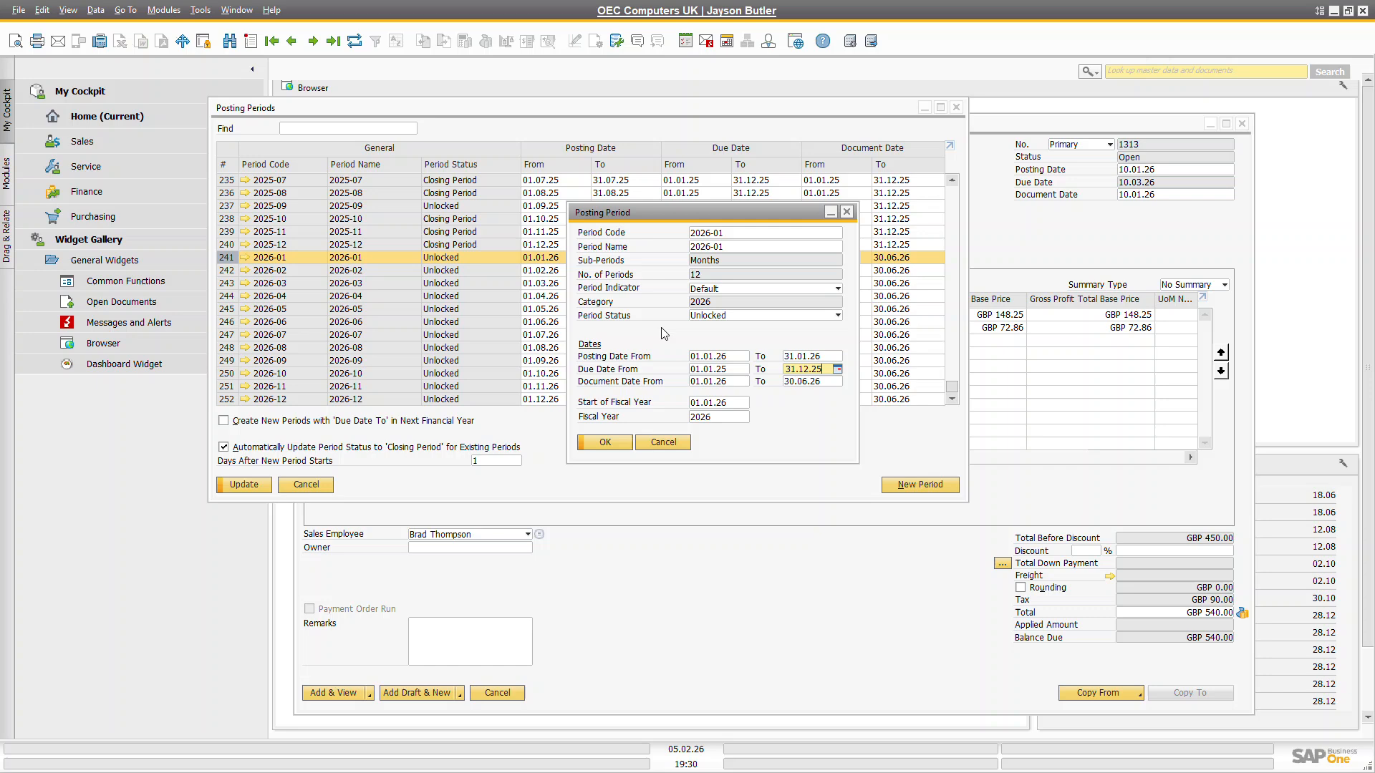
pyautogui.moveTo(684, 213); pyautogui.dragTo(648, 277)
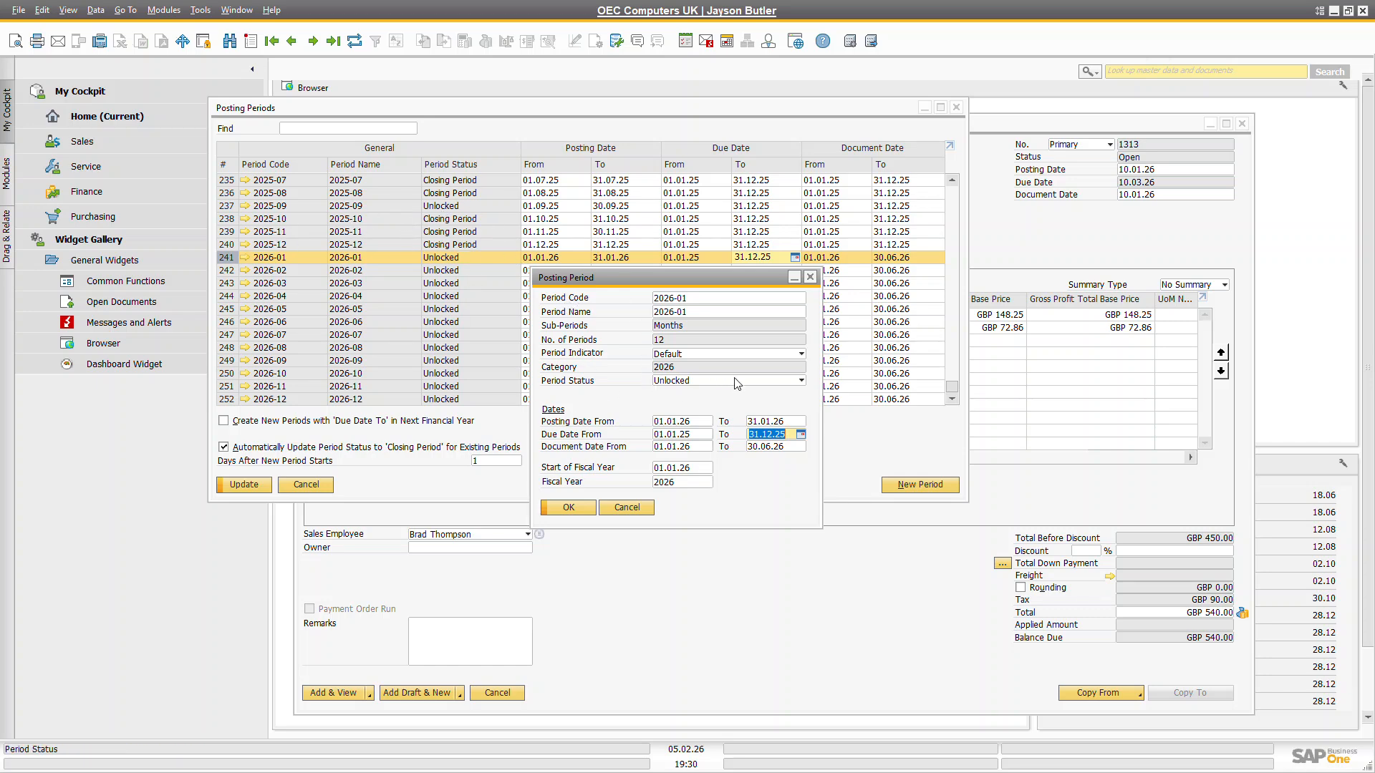
pyautogui.click(698, 381)
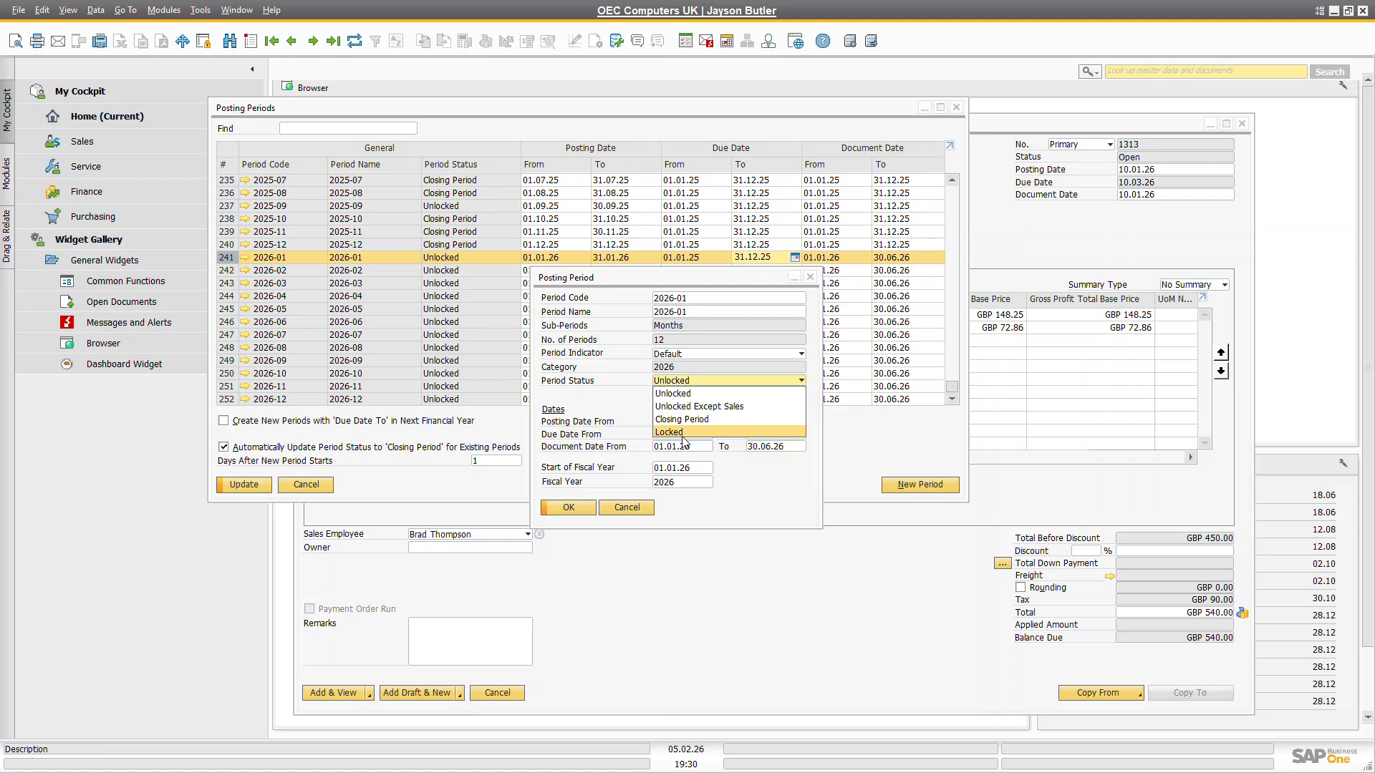
pyautogui.click(798, 380)
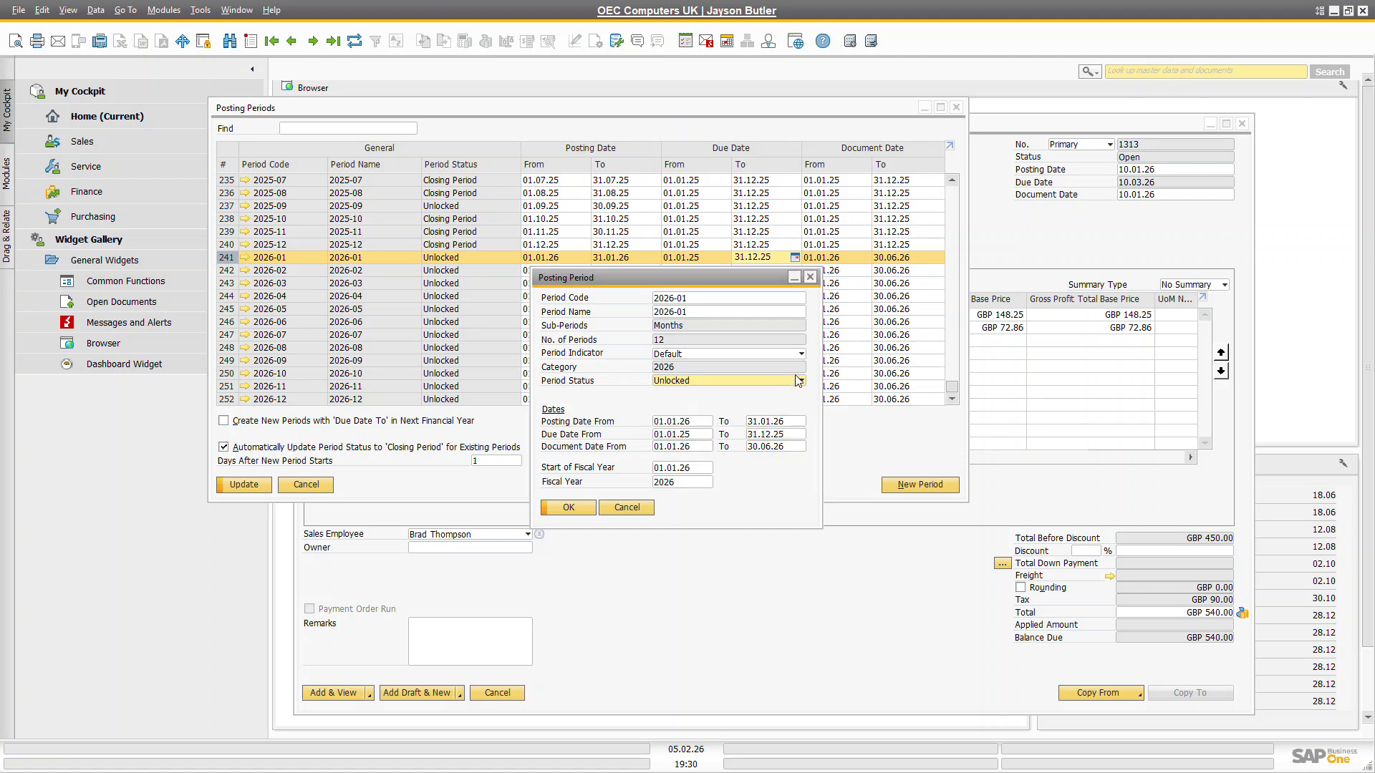
# - Set the end of the due date range of period 2026-01 to 31.12.26, then update and close the posting periods
pyautogui.moveTo(736, 280); pyautogui.dragTo(710, 285)
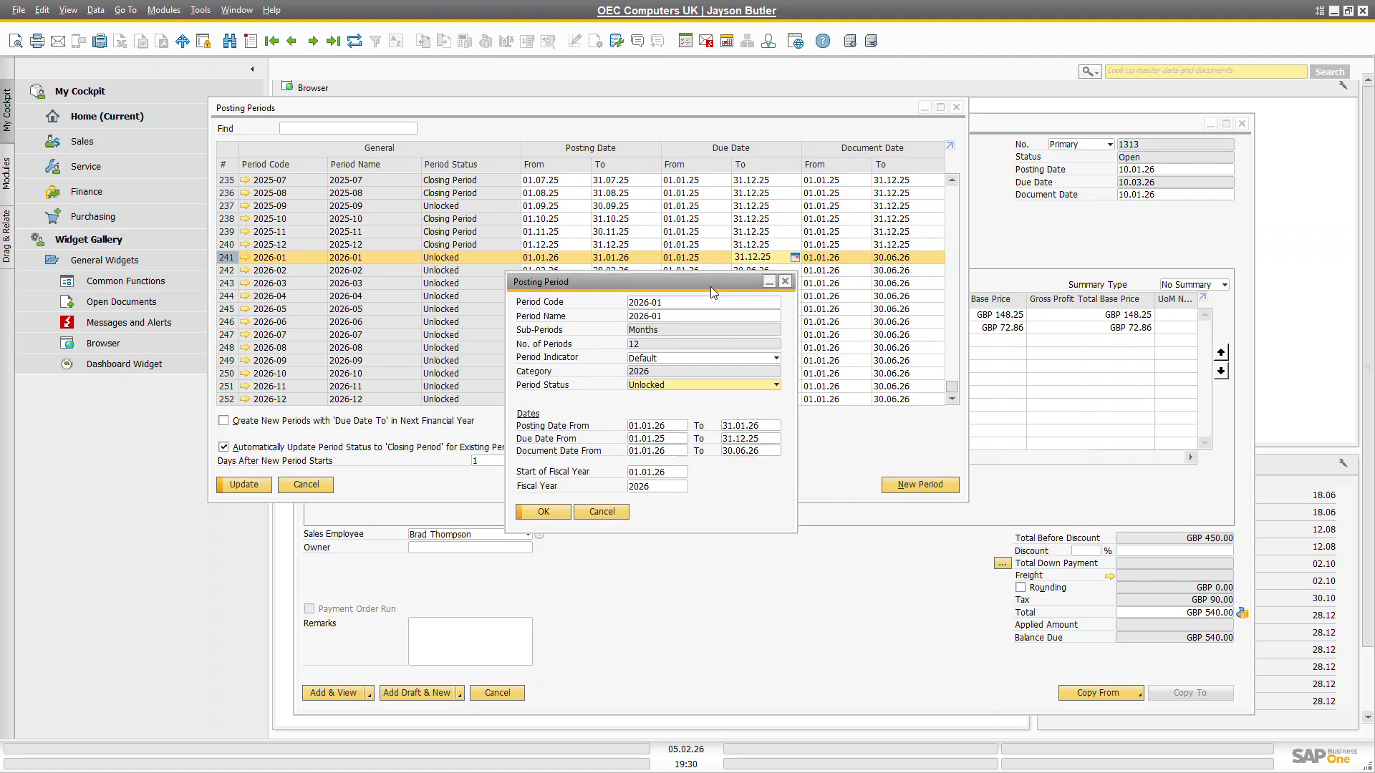
pyautogui.click(768, 440)
pyautogui.click(768, 440)
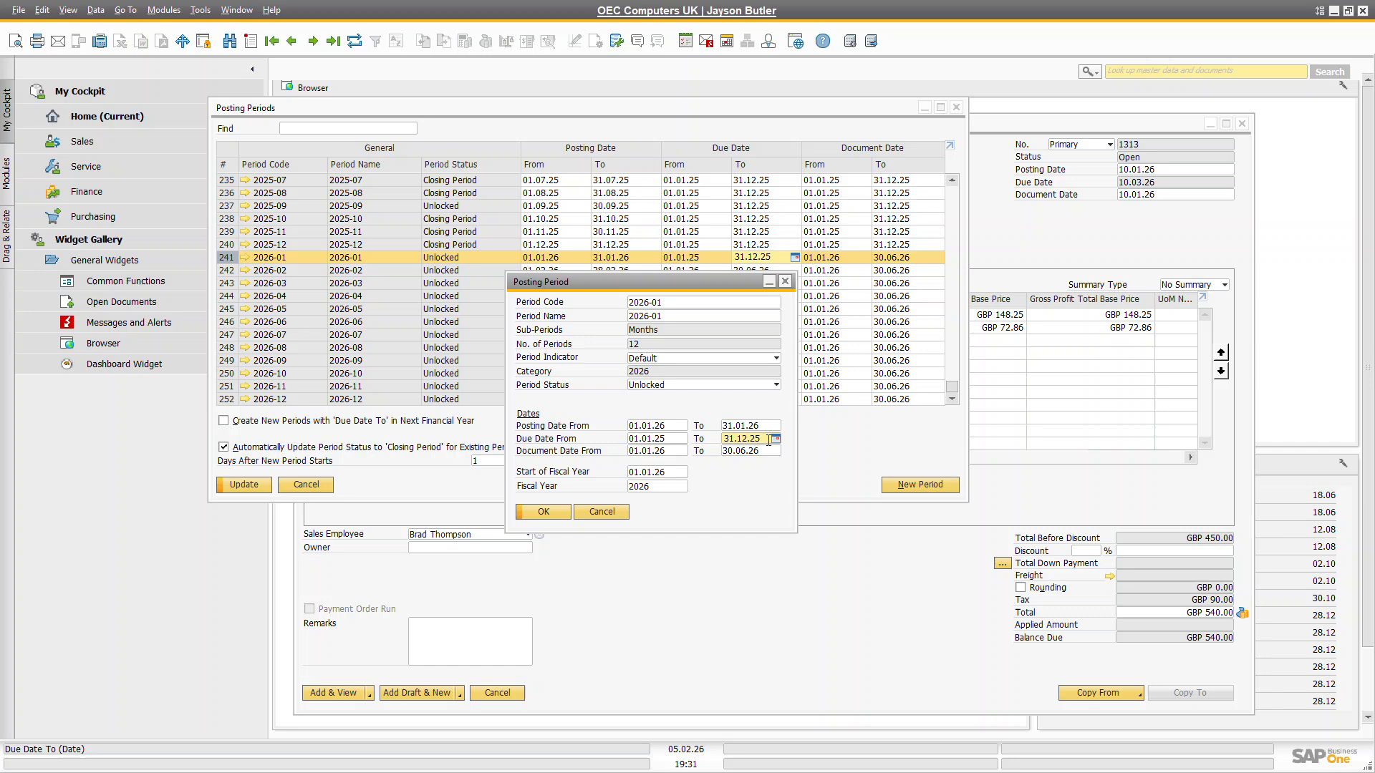
pyautogui.press('BackSpace')
pyautogui.write('6')
pyautogui.click(551, 508)
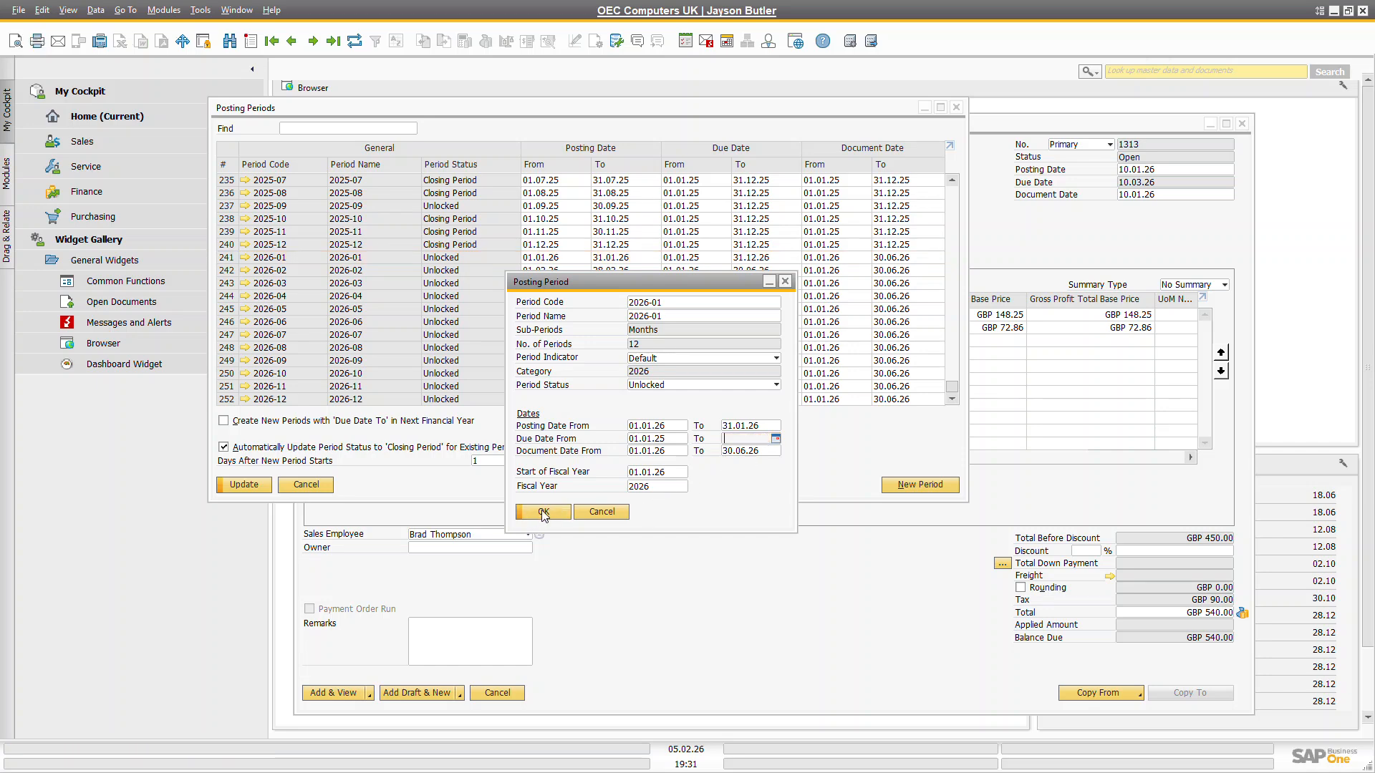
pyautogui.click(244, 485)
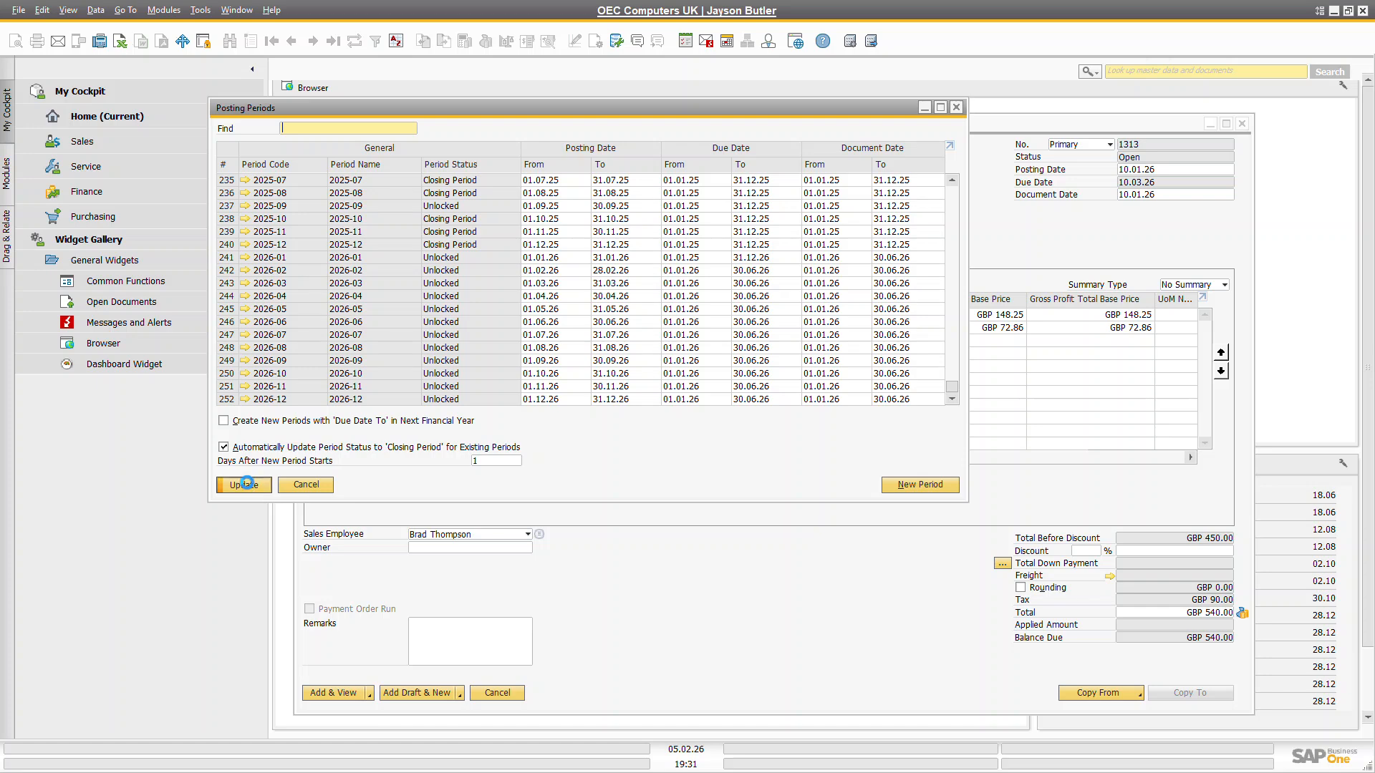
pyautogui.click(244, 485)
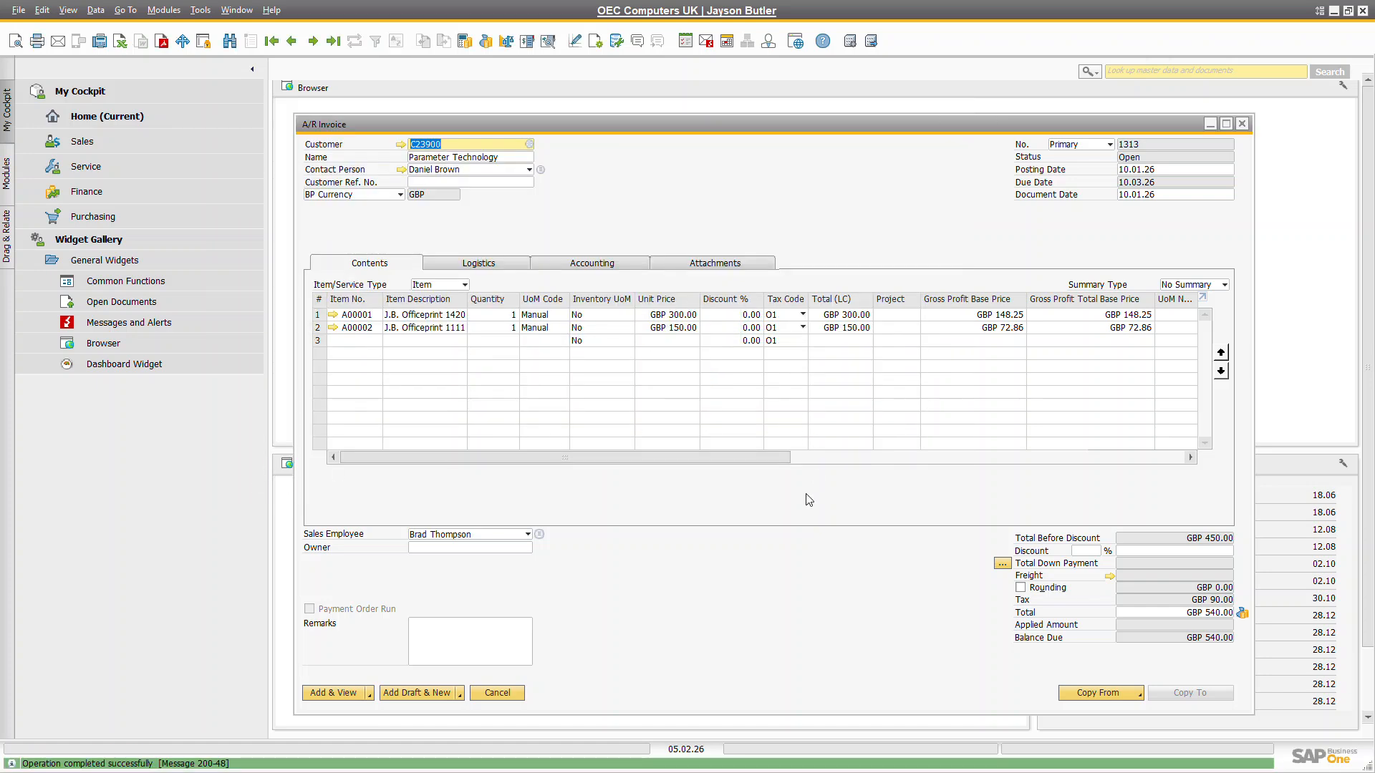
# - Preview the invoice's journal entry, continuing despite the document with a later posting date, and close the preview
pyautogui.moveTo(800, 135); pyautogui.dragTo(806, 86)
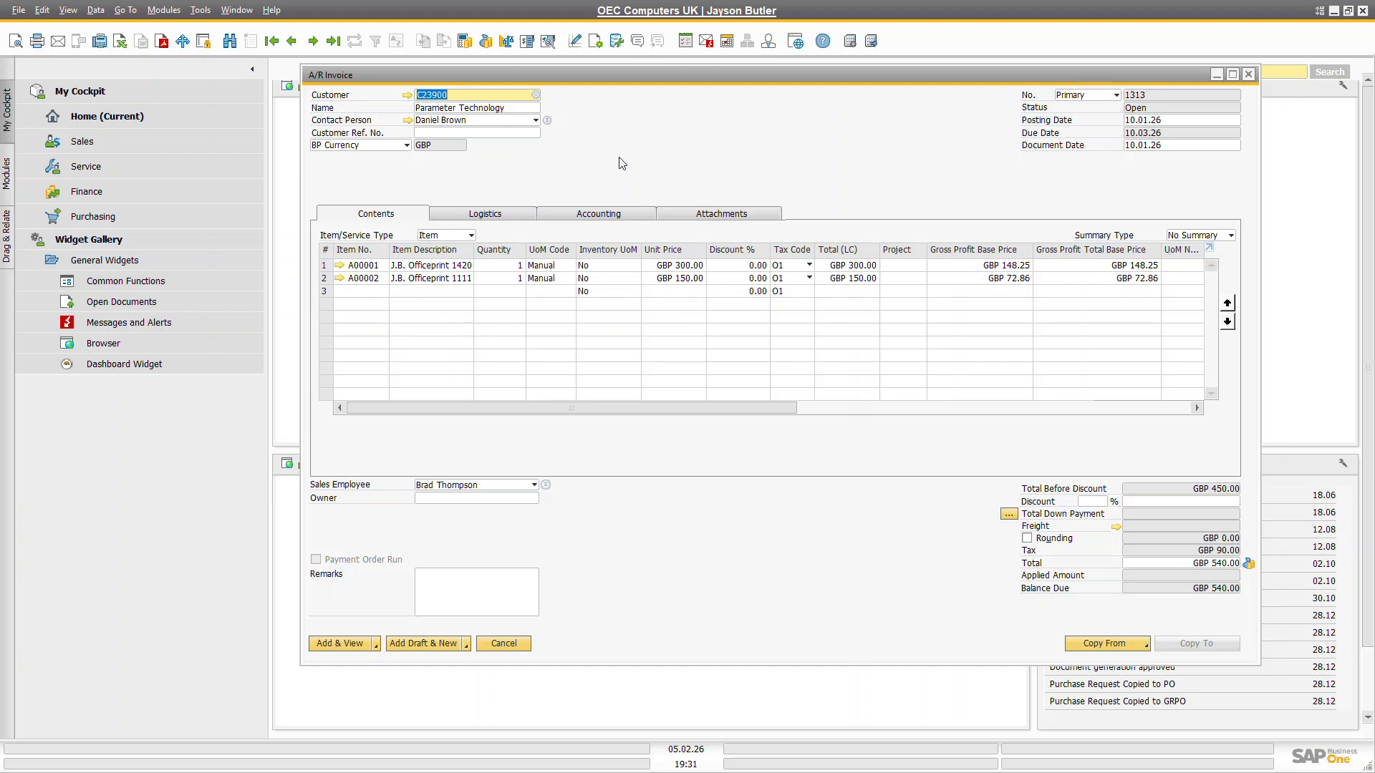
pyautogui.rightClick(758, 152)
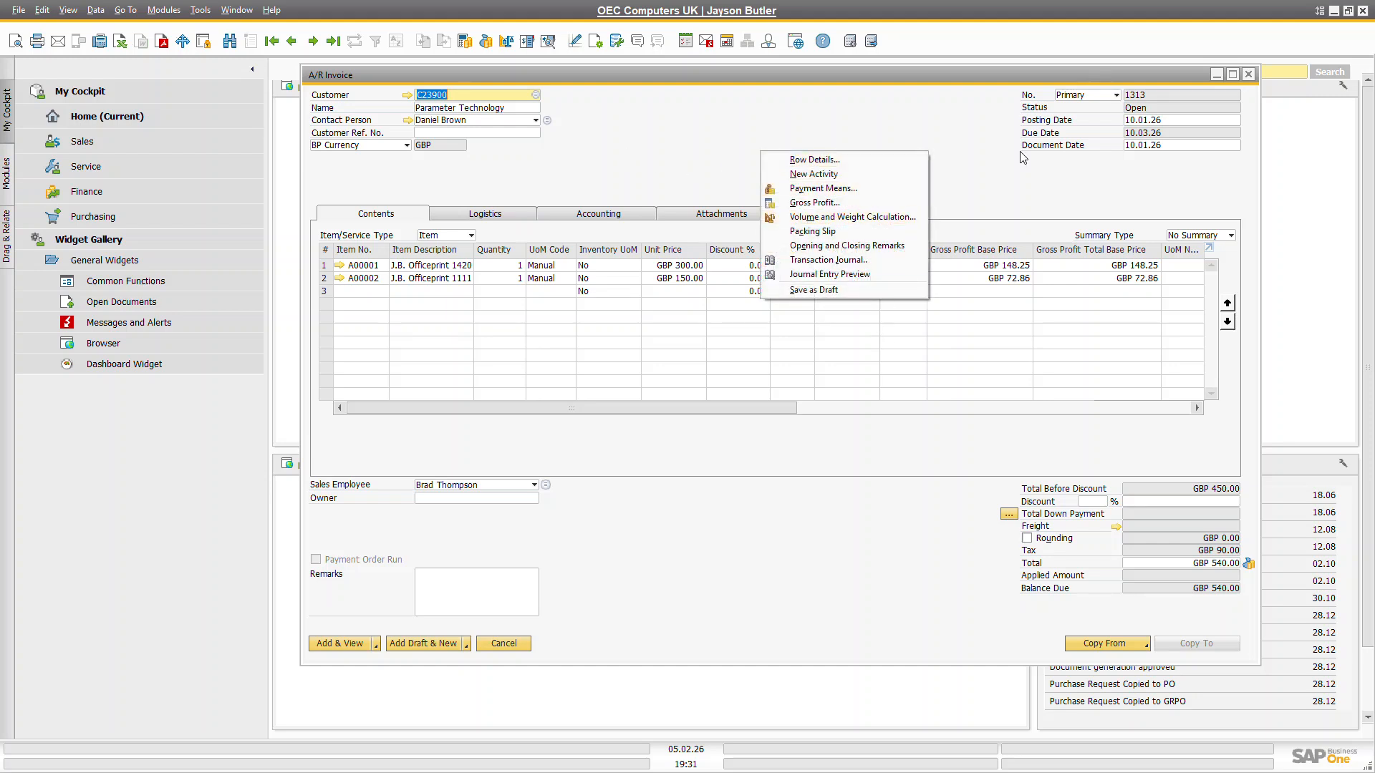
pyautogui.click(1020, 206)
pyautogui.moveTo(853, 80); pyautogui.dragTo(785, 89)
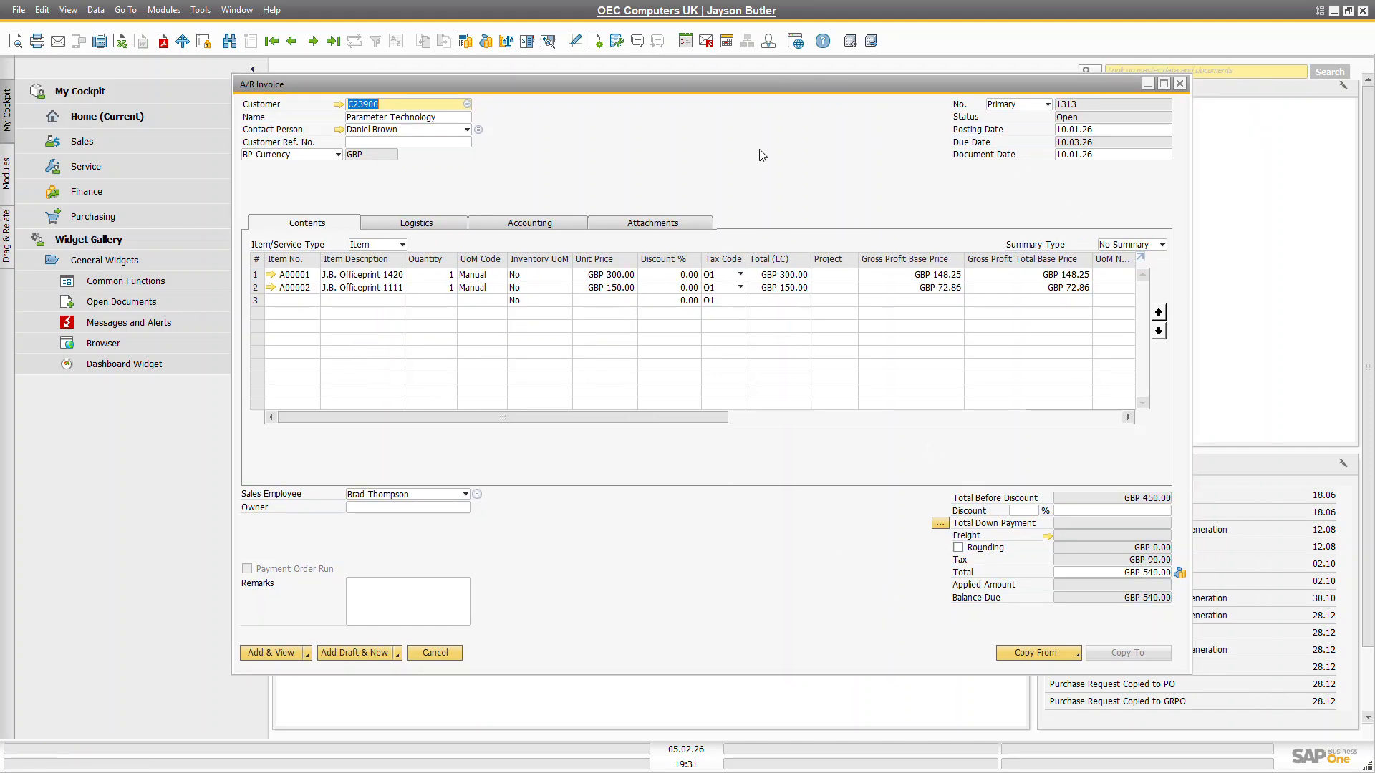
pyautogui.rightClick(707, 146)
pyautogui.click(769, 263)
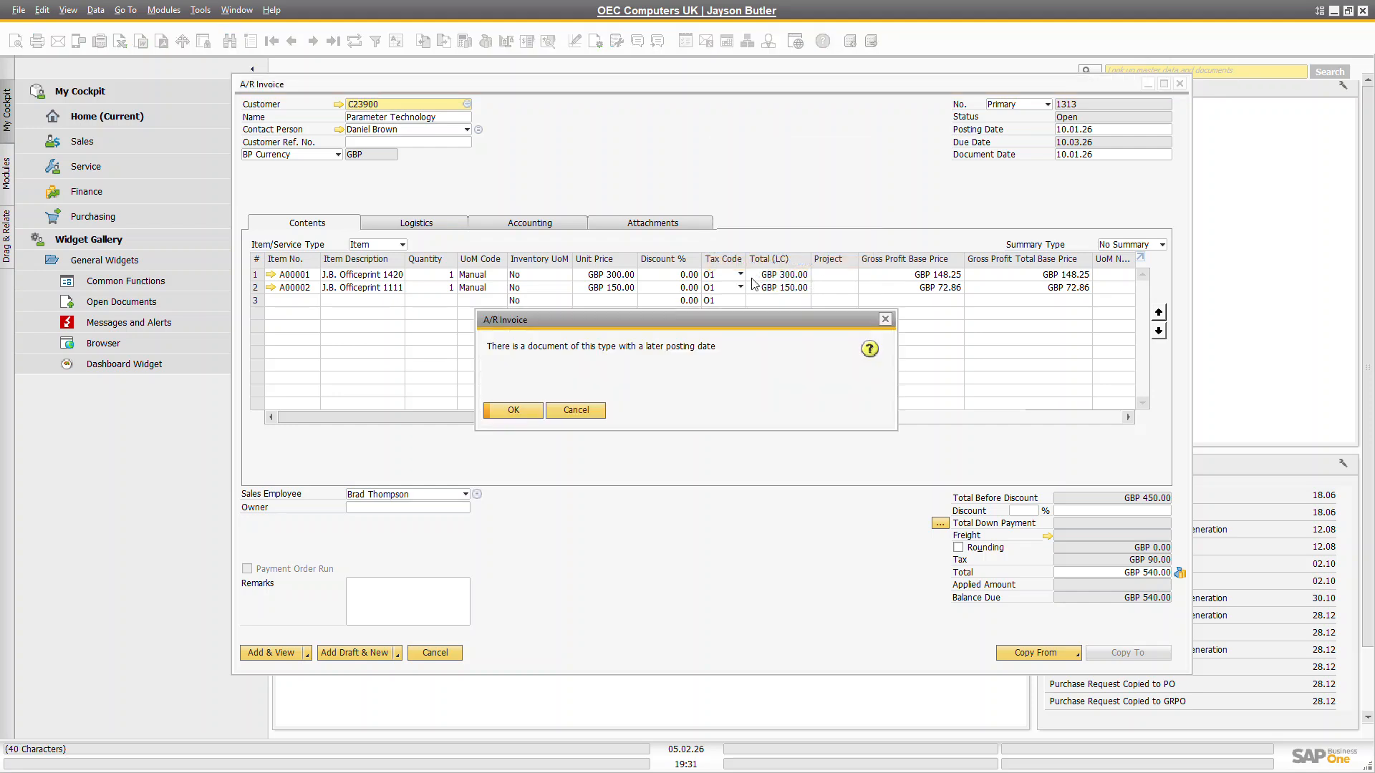
pyautogui.click(511, 413)
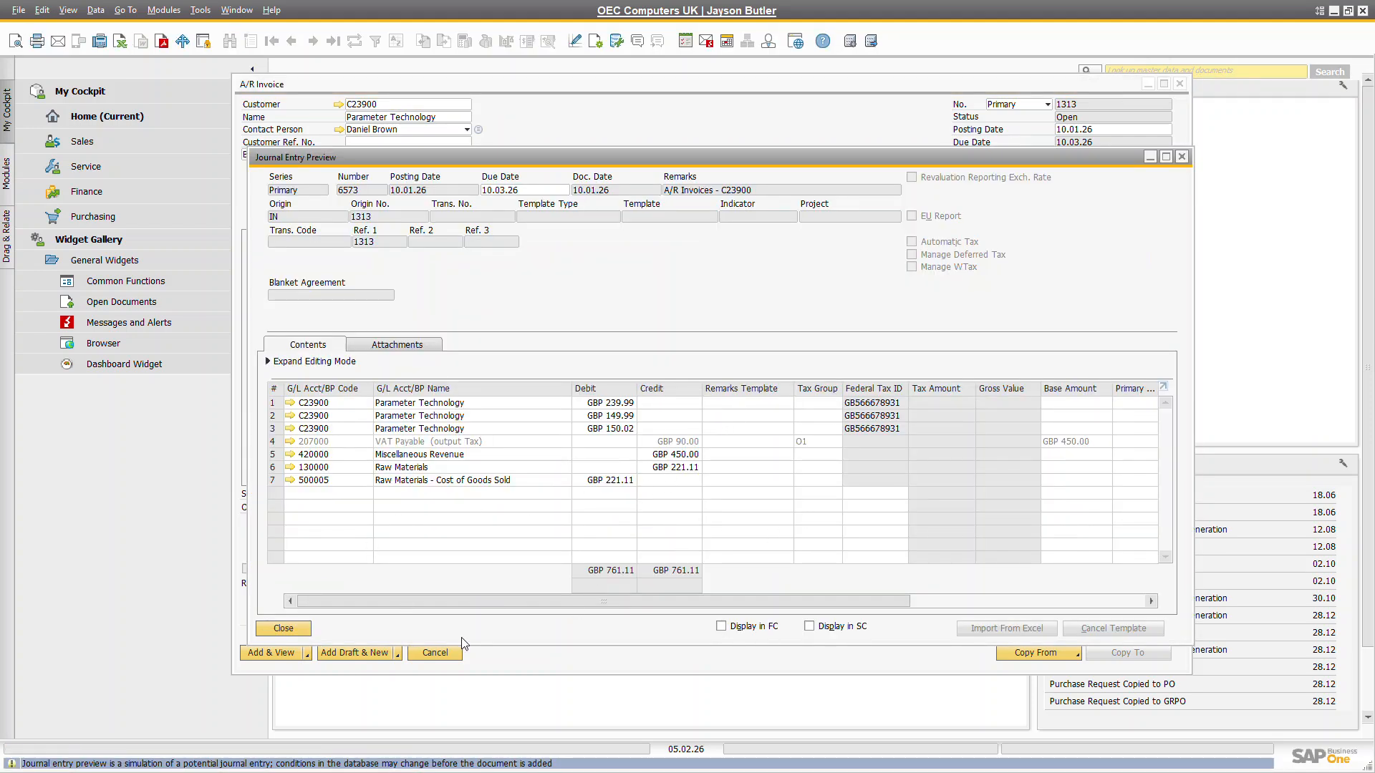
pyautogui.click(304, 630)
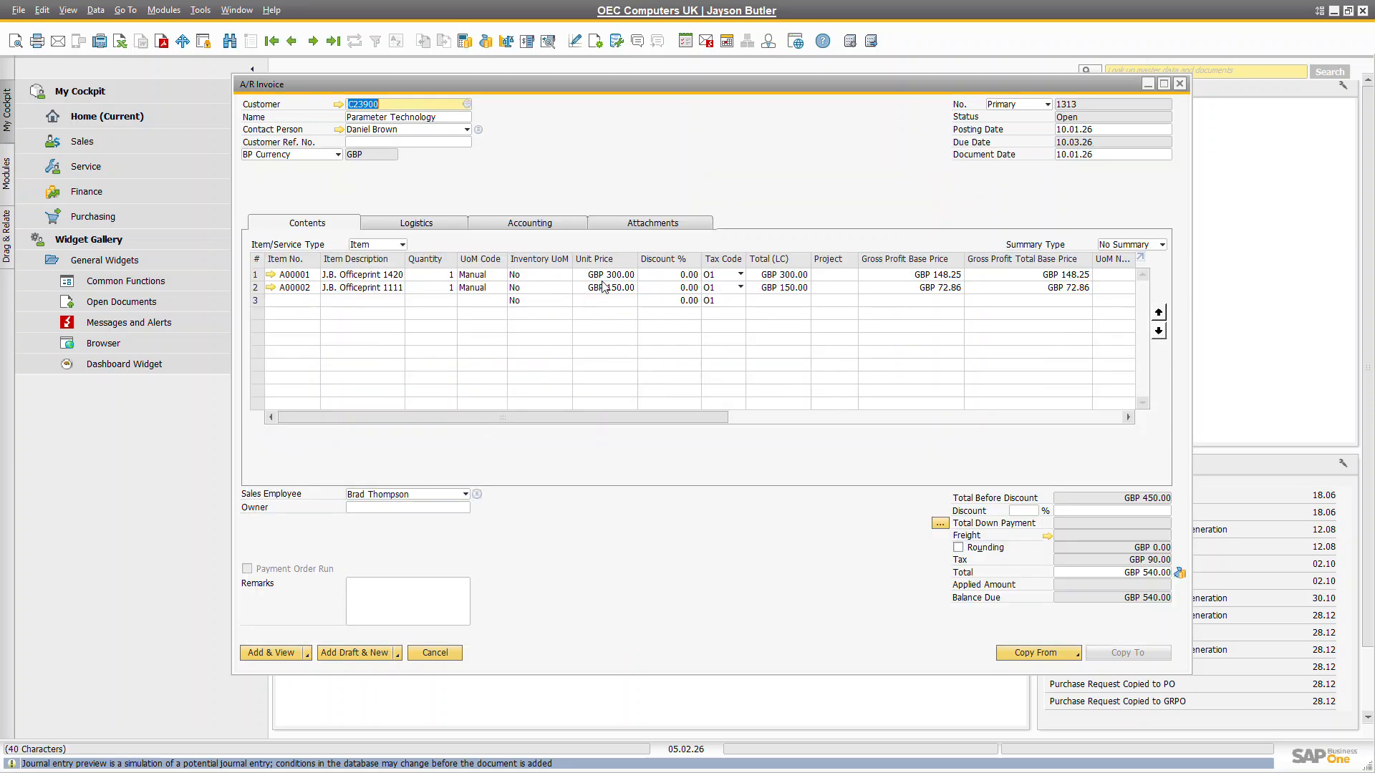
# - Preview the journal entry once more to examine its dates and debit and credit lines, then close it
pyautogui.rightClick(730, 180)
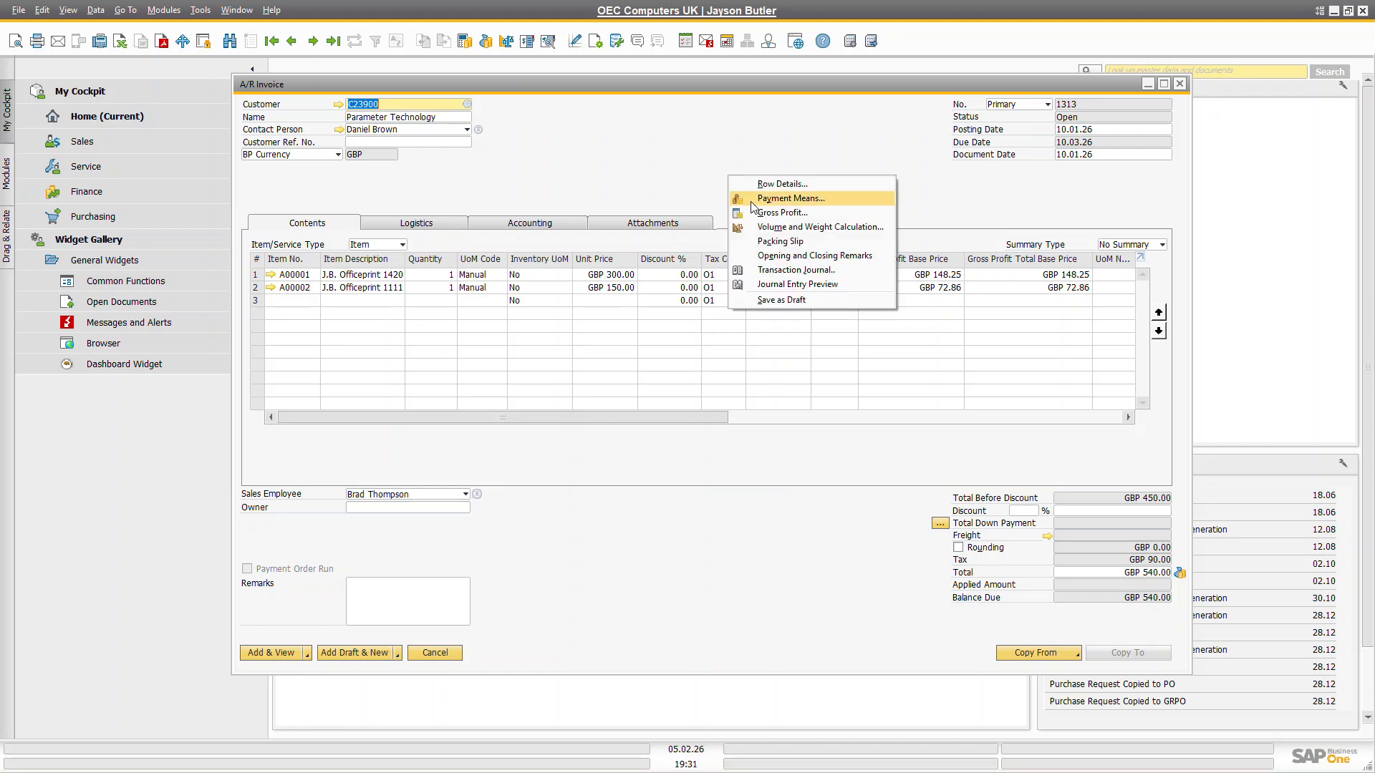
pyautogui.click(799, 285)
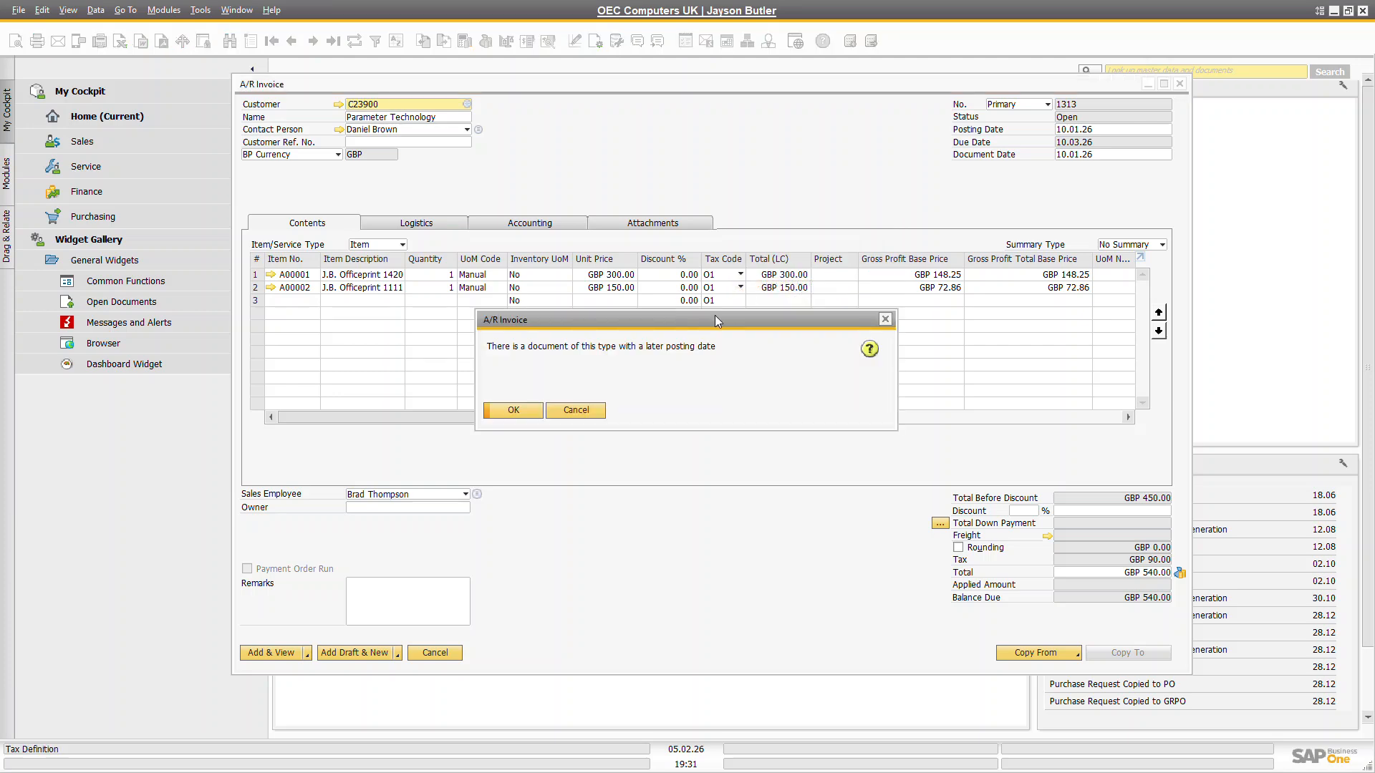
pyautogui.click(526, 411)
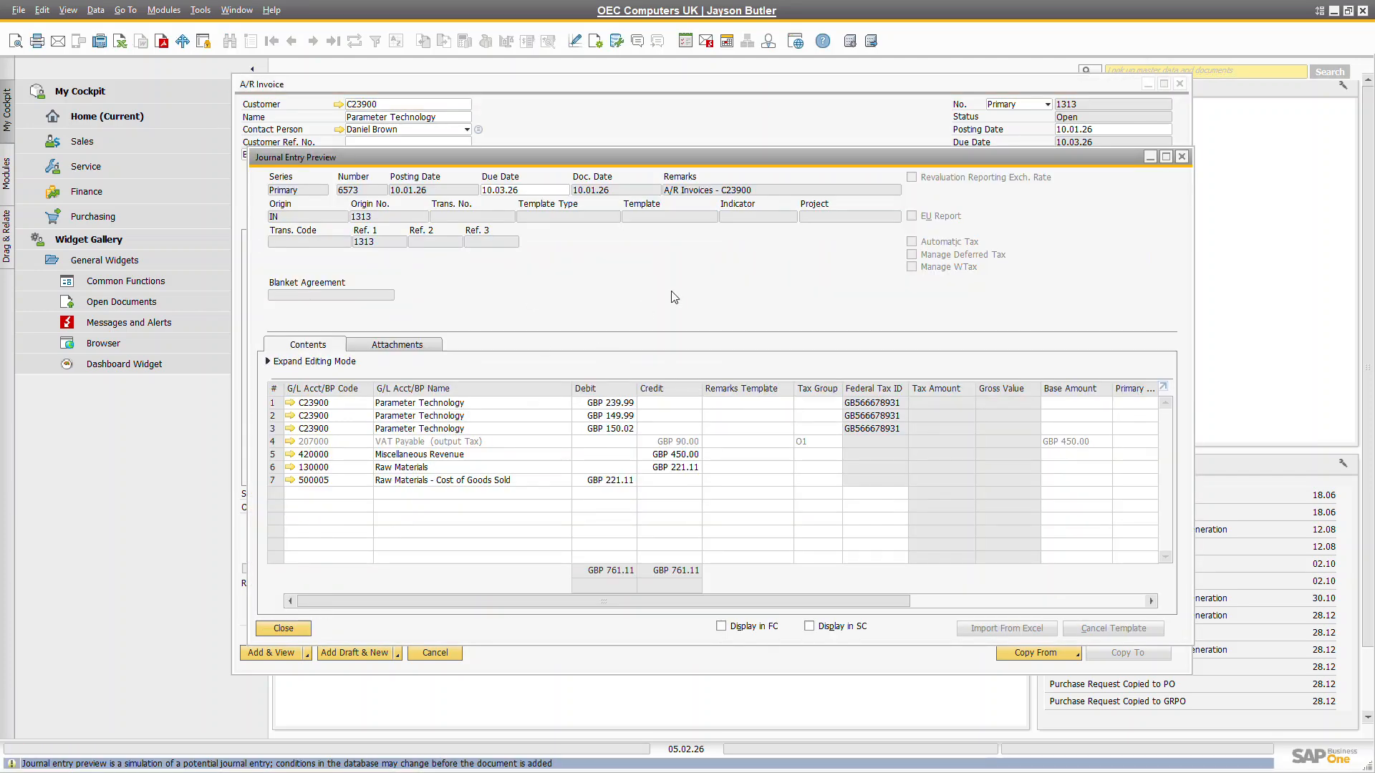
pyautogui.click(298, 629)
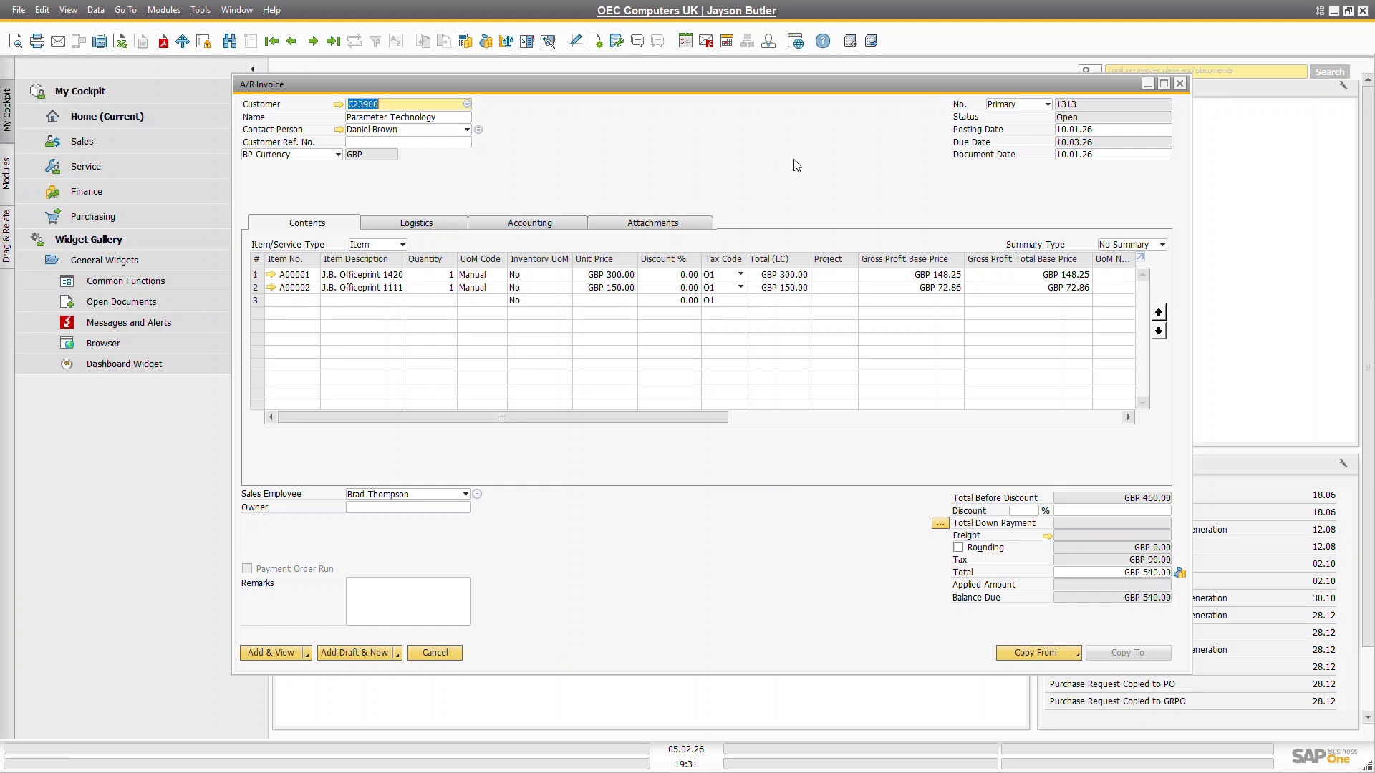
# - Add and view the A/R invoice, confirming its addition despite the document with a later posting date
pyautogui.click(283, 657)
pyautogui.click(525, 411)
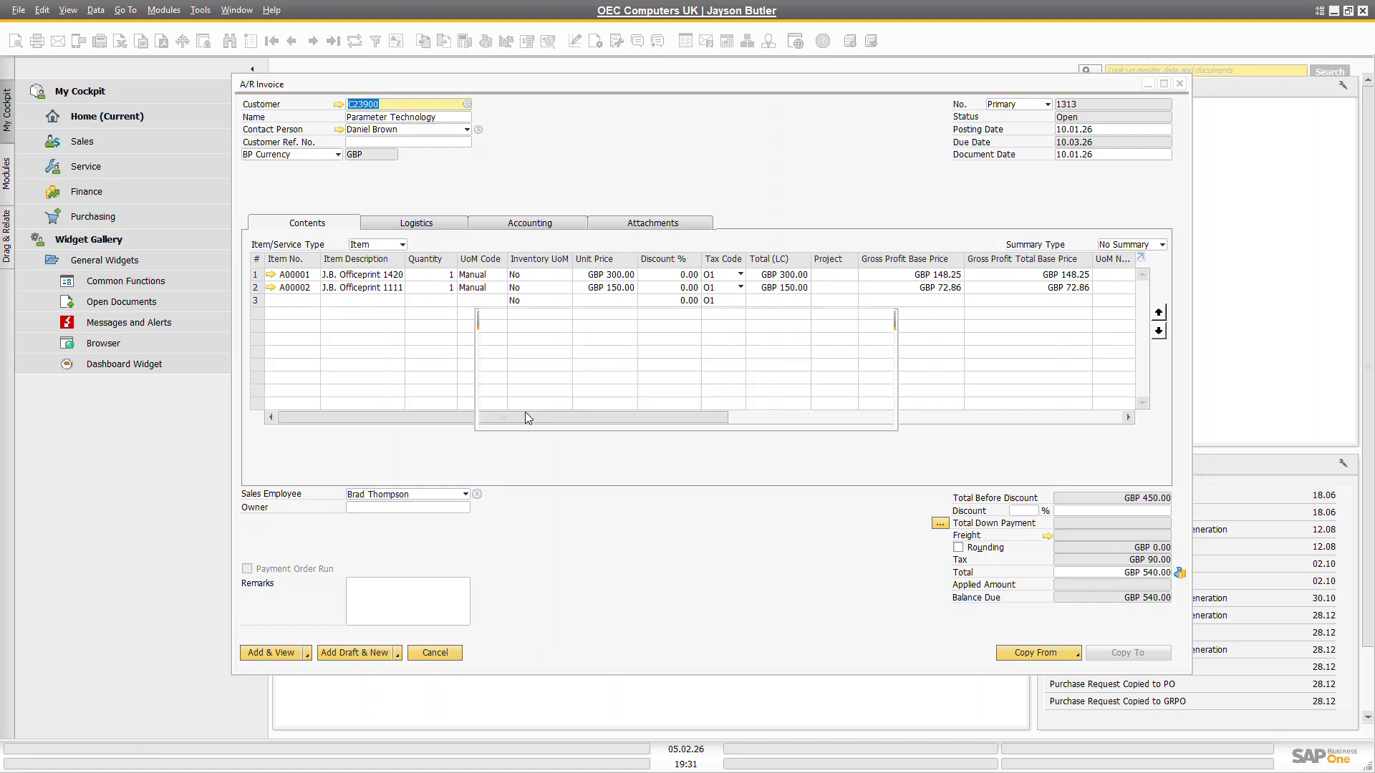
pyautogui.click(505, 408)
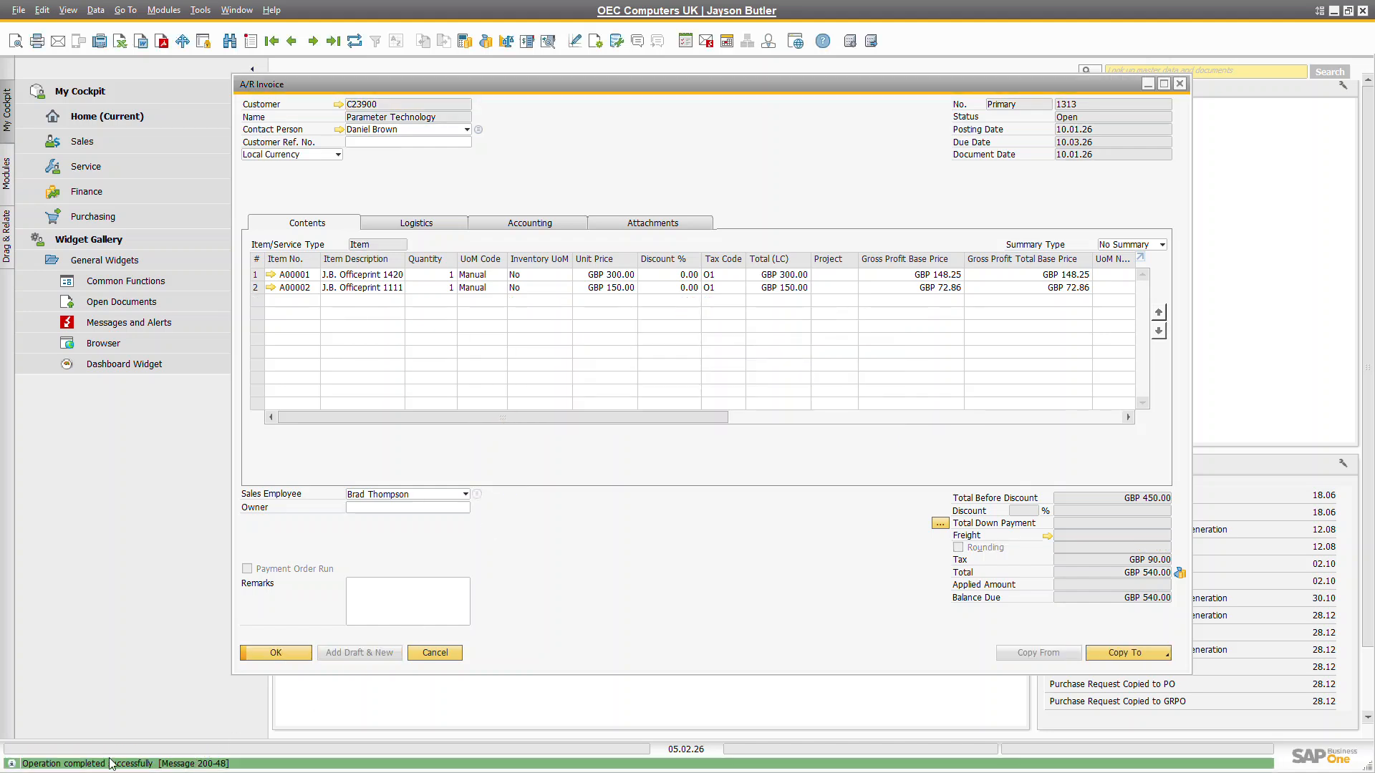